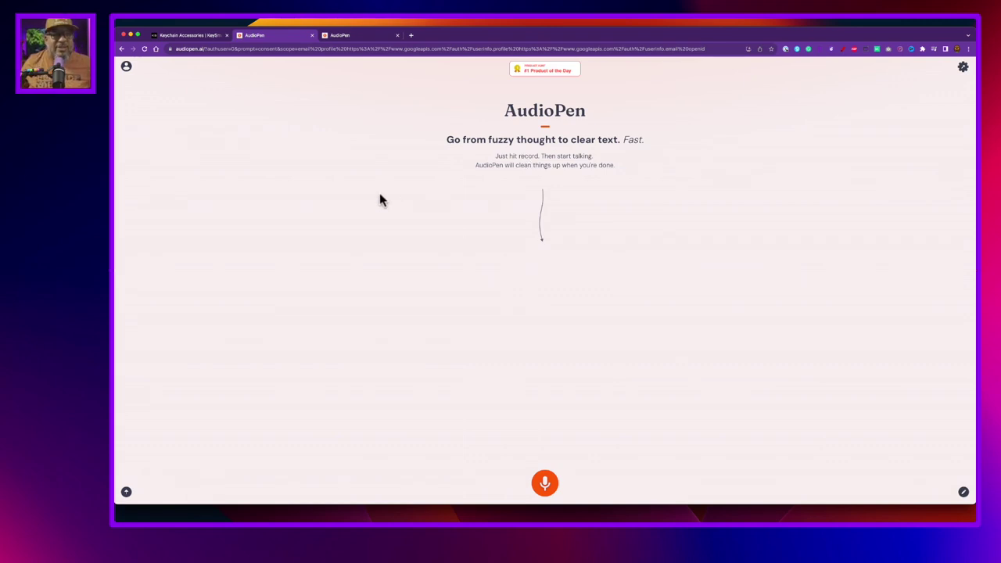
# Step: Check the account details, then try uploading an existing audio file
pyautogui.click(127, 69)
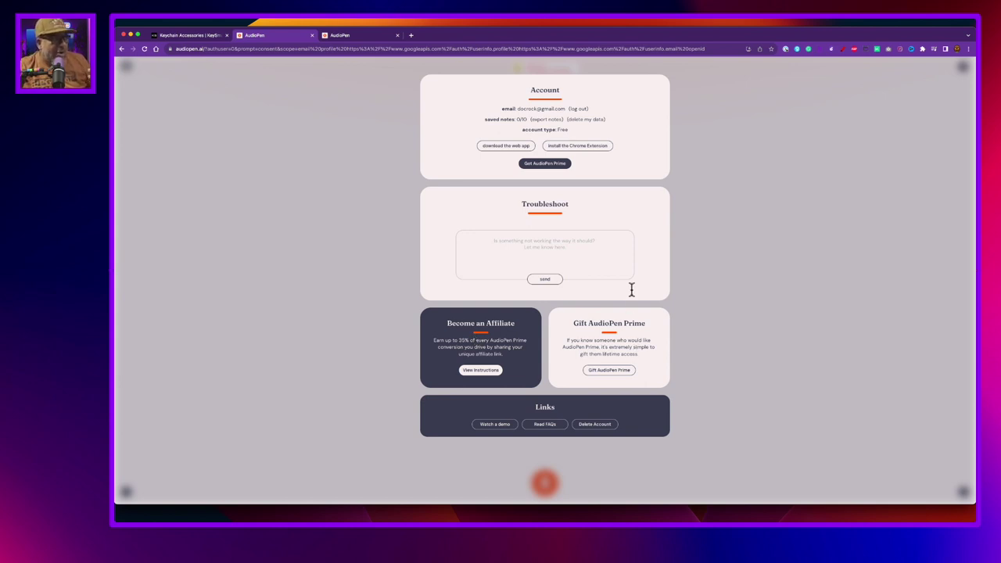
pyautogui.click(268, 190)
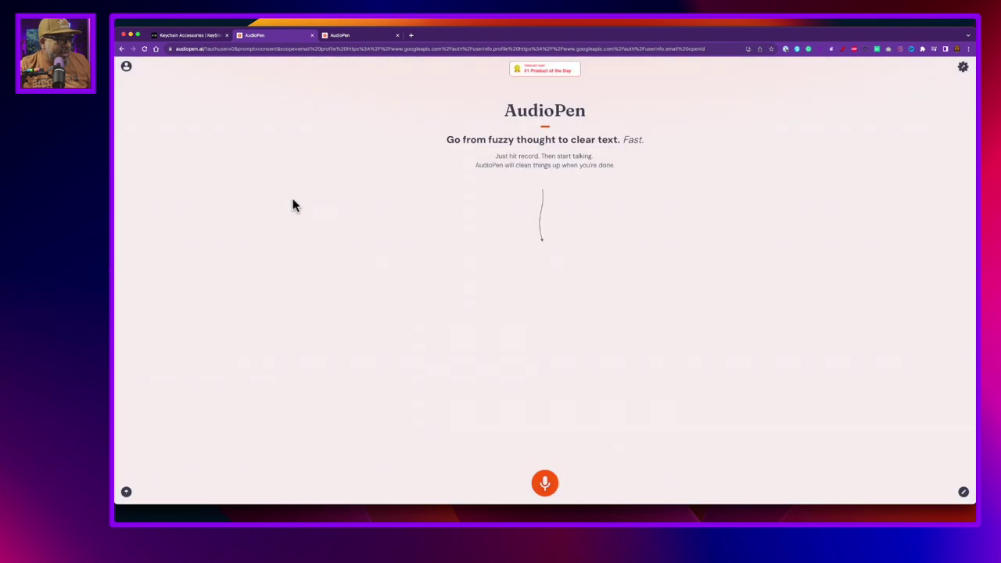
pyautogui.click(127, 494)
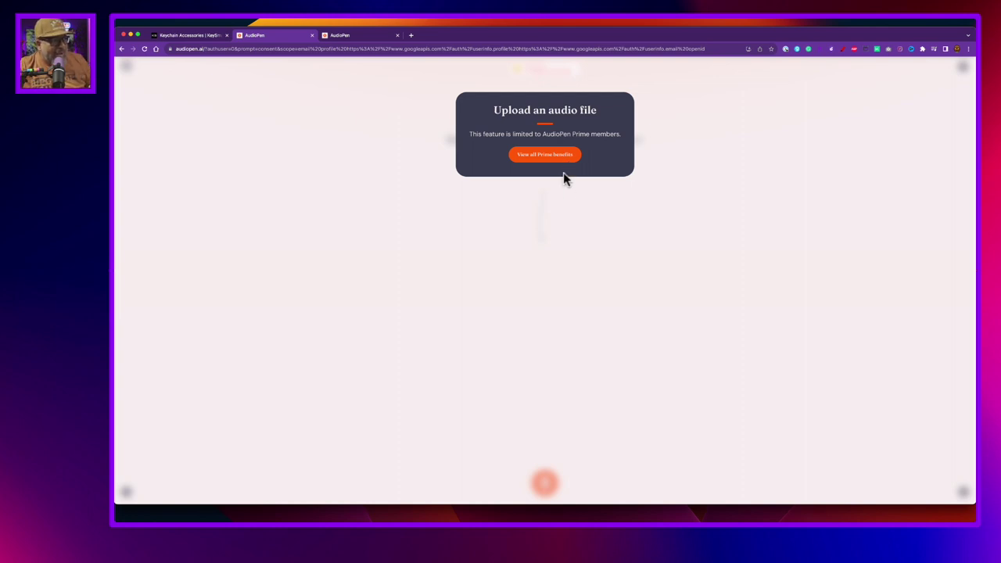
# Step: Dismiss the Prime-only upload notice and try rewriting a text note instead
pyautogui.moveTo(542, 133); pyautogui.dragTo(628, 134)
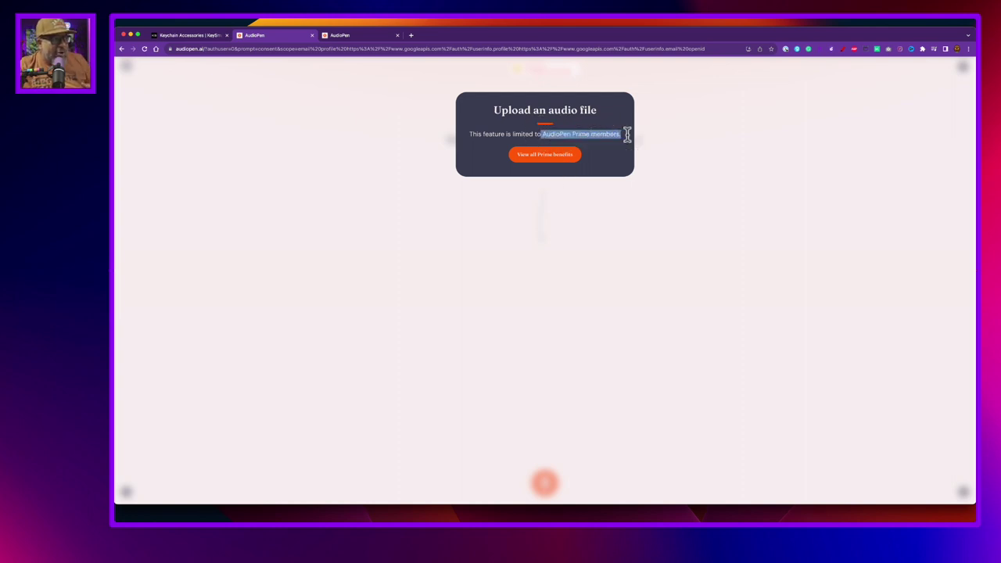
pyautogui.click(606, 258)
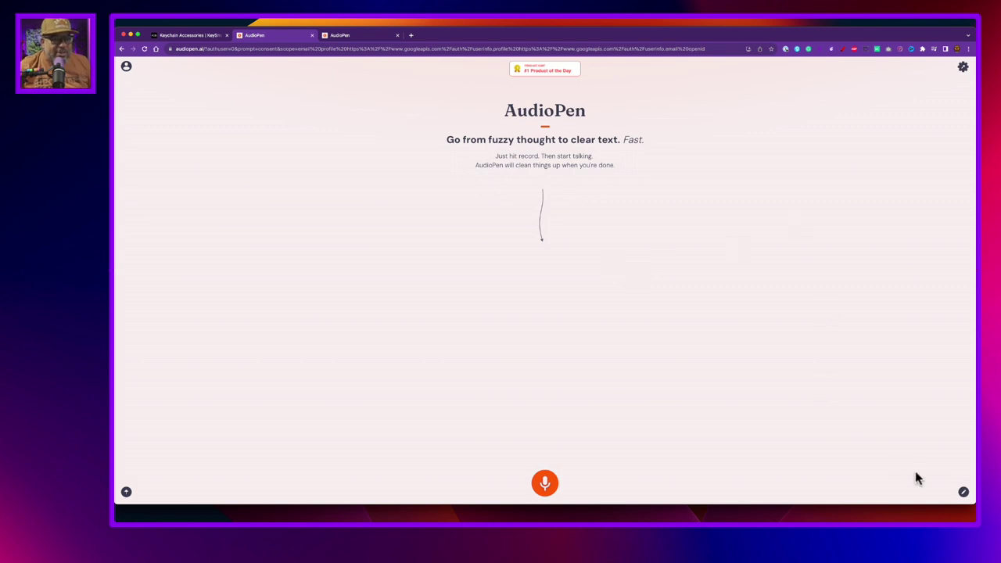
pyautogui.click(964, 495)
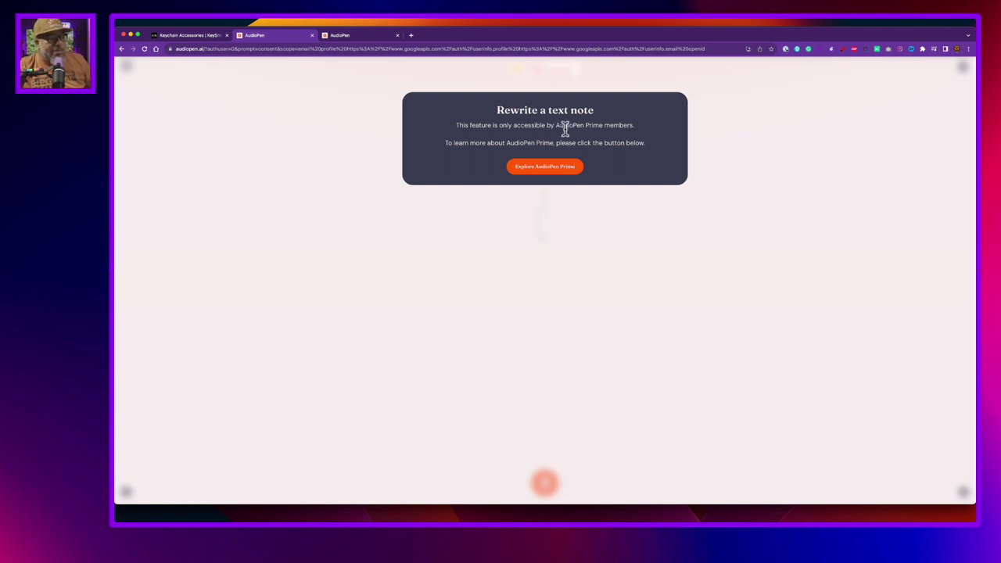
# Step: Dismiss the rewrite notice and set the input language to English, keeping English (US) output
pyautogui.click(662, 233)
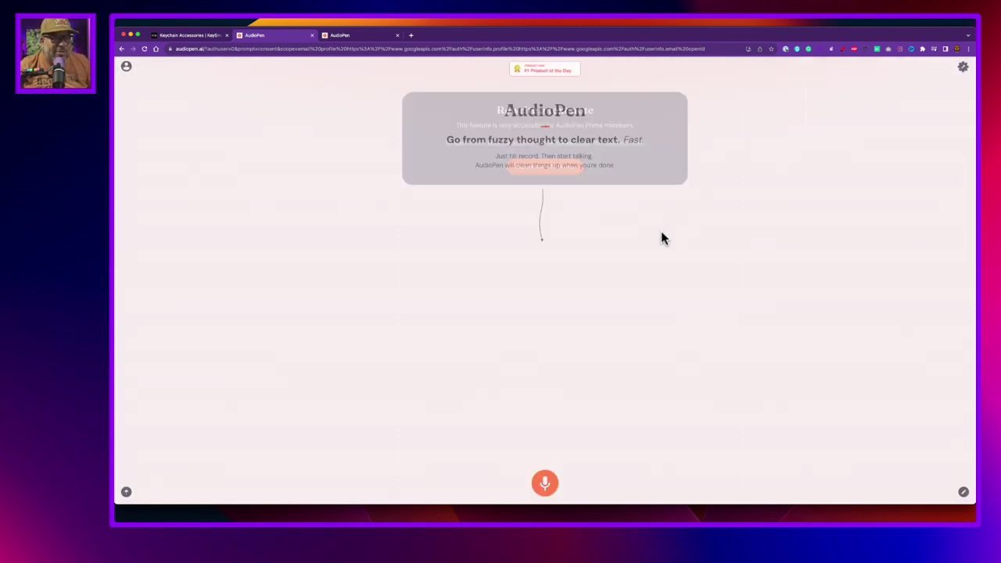
pyautogui.click(963, 68)
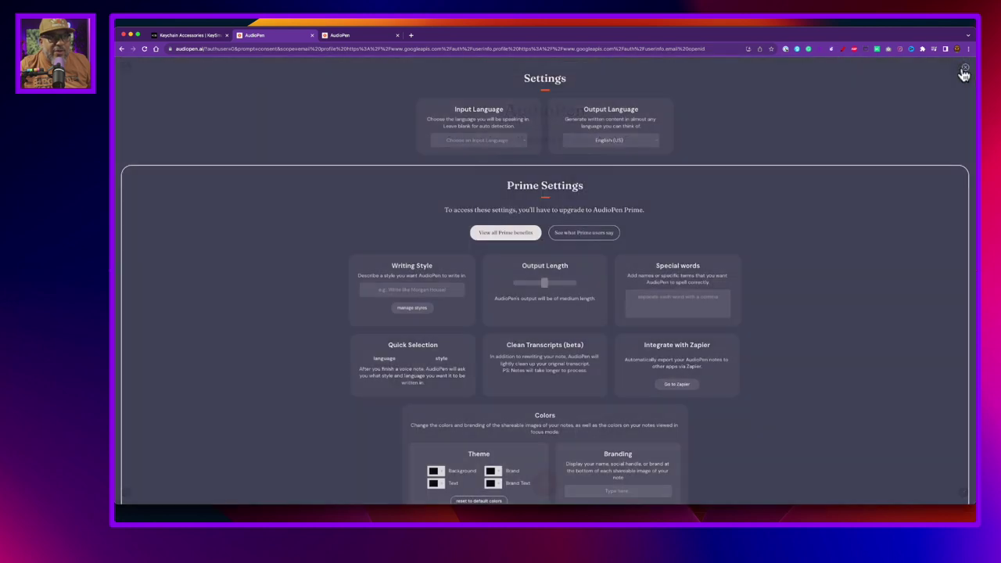
pyautogui.scroll(-1, 733, 194)
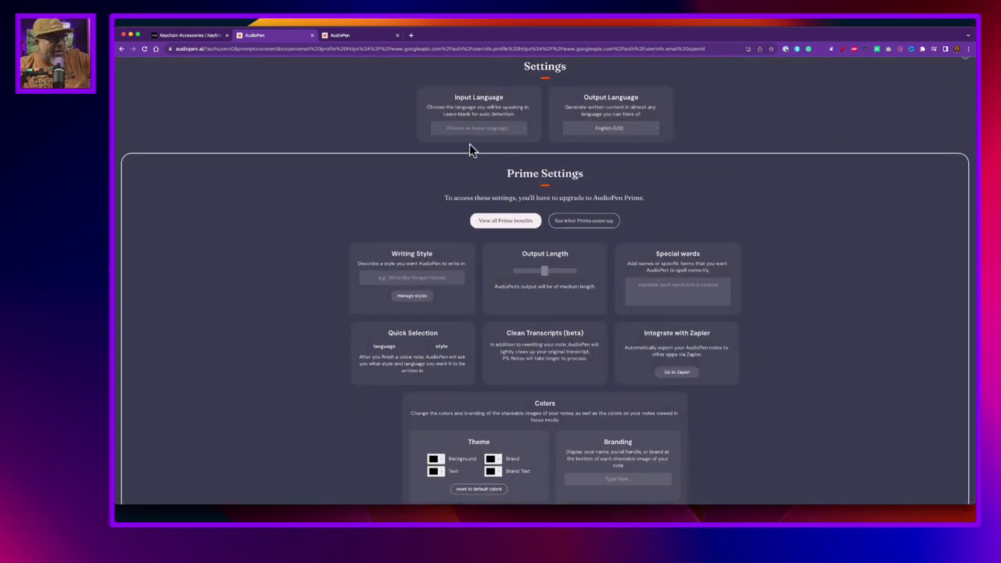
pyautogui.click(449, 242)
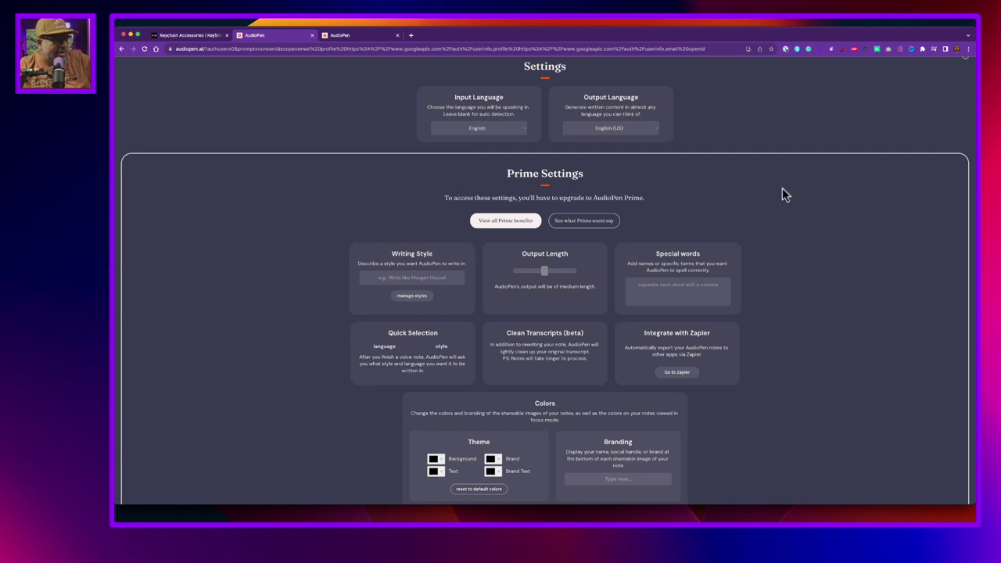
pyautogui.click(632, 129)
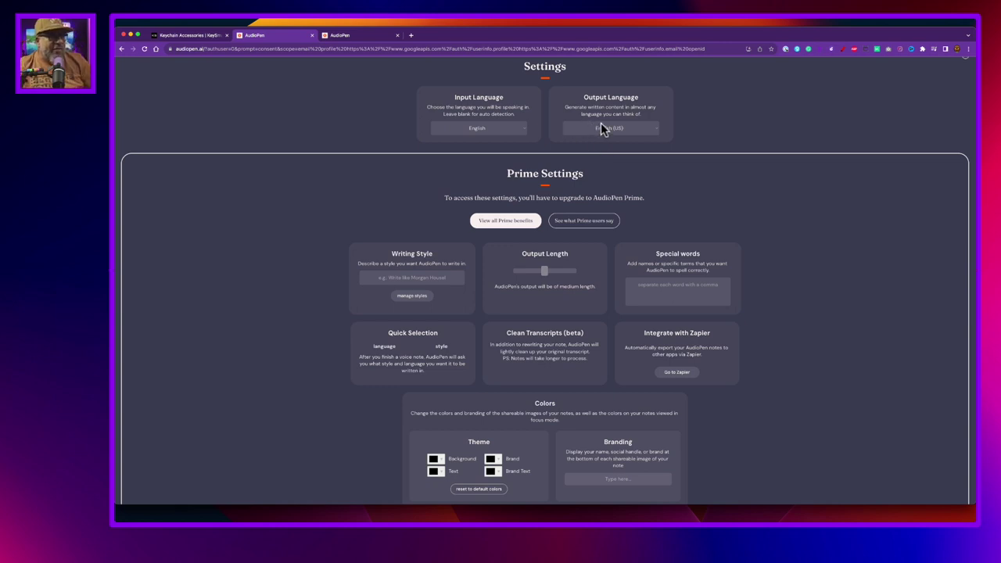
pyautogui.click(611, 130)
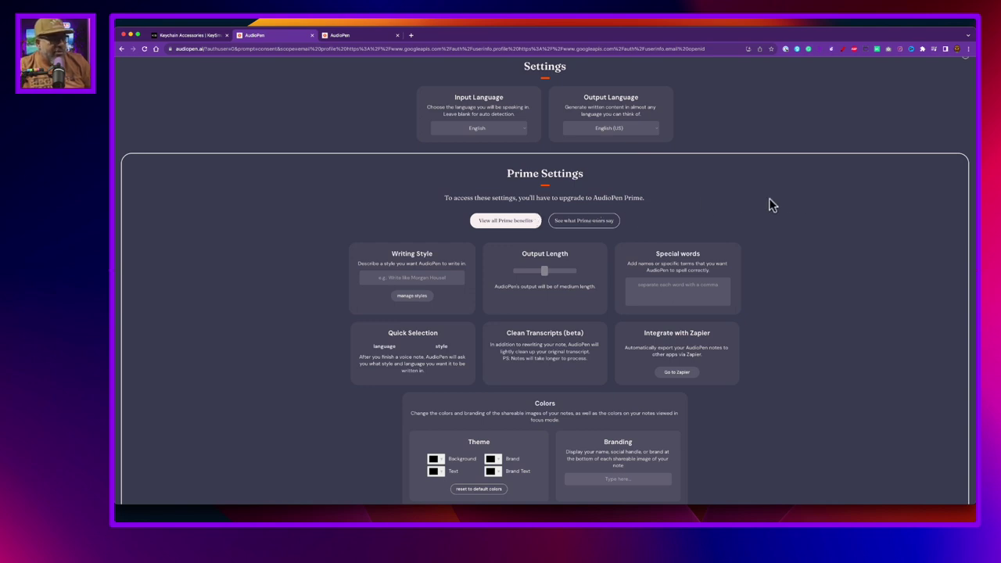
pyautogui.scroll(-2, 426, 232)
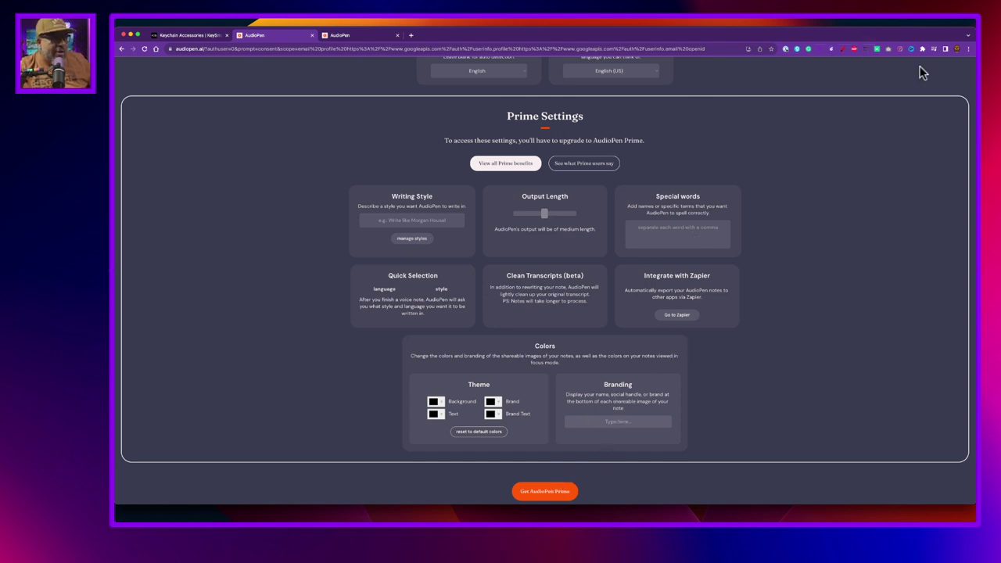
pyautogui.scroll(2, 801, 93)
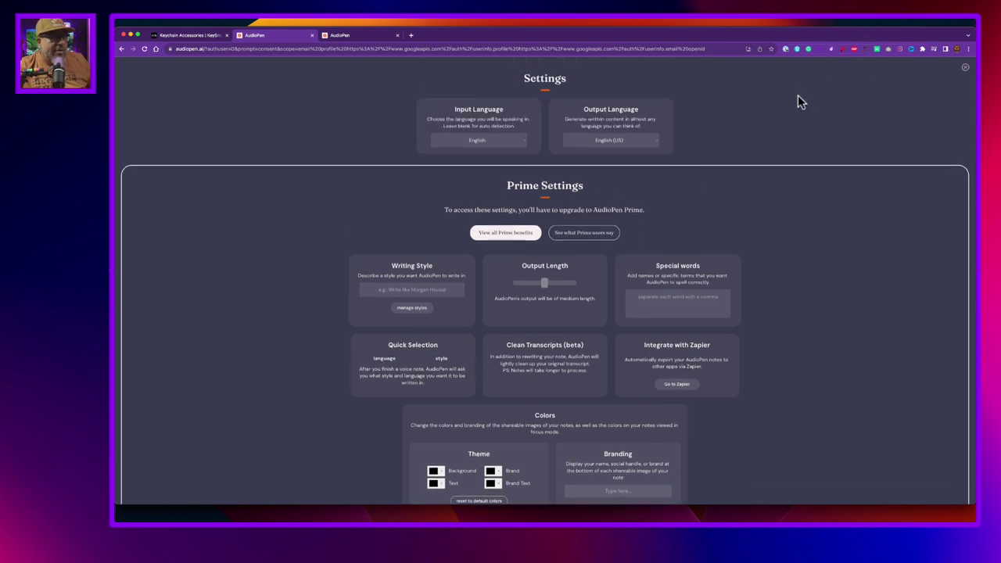
# Step: Close the Settings panel to return to the main recording page
pyautogui.click(965, 68)
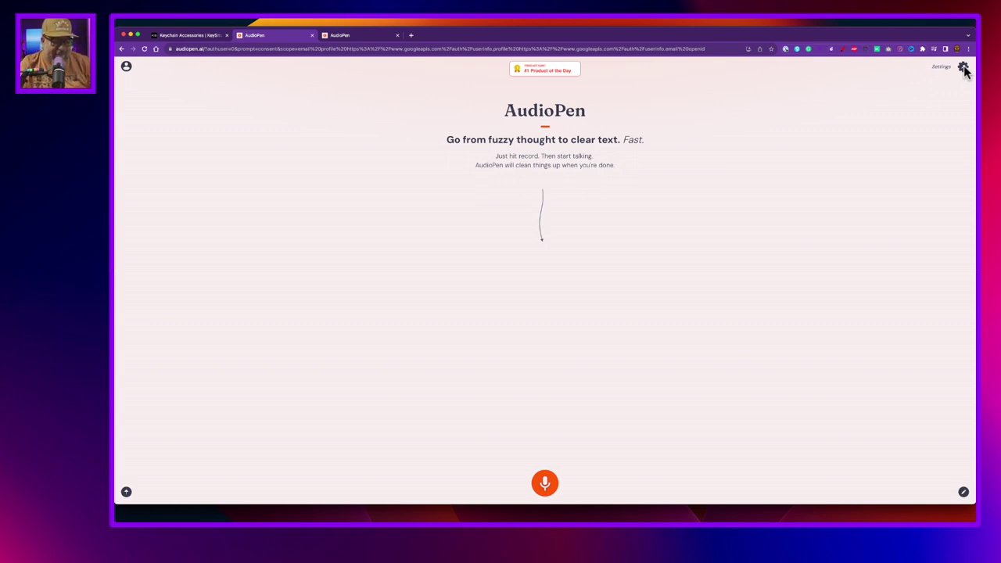
# Step: Start a new voice recording with the red microphone and keep dictating
pyautogui.click(546, 483)
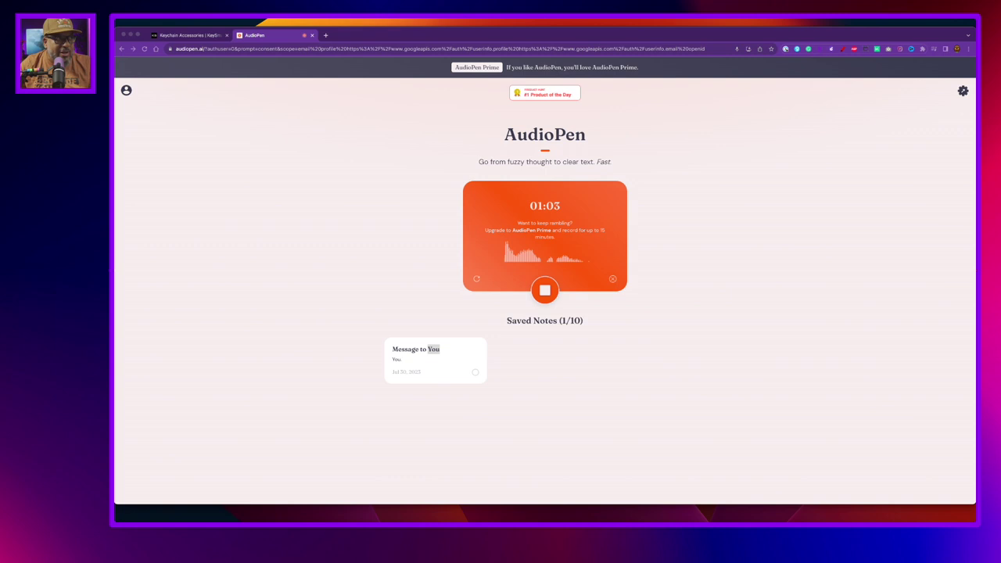
# Step: Refocus the browser and keep dictating until about 7 seconds of recording remain
pyautogui.press('super+Tab')
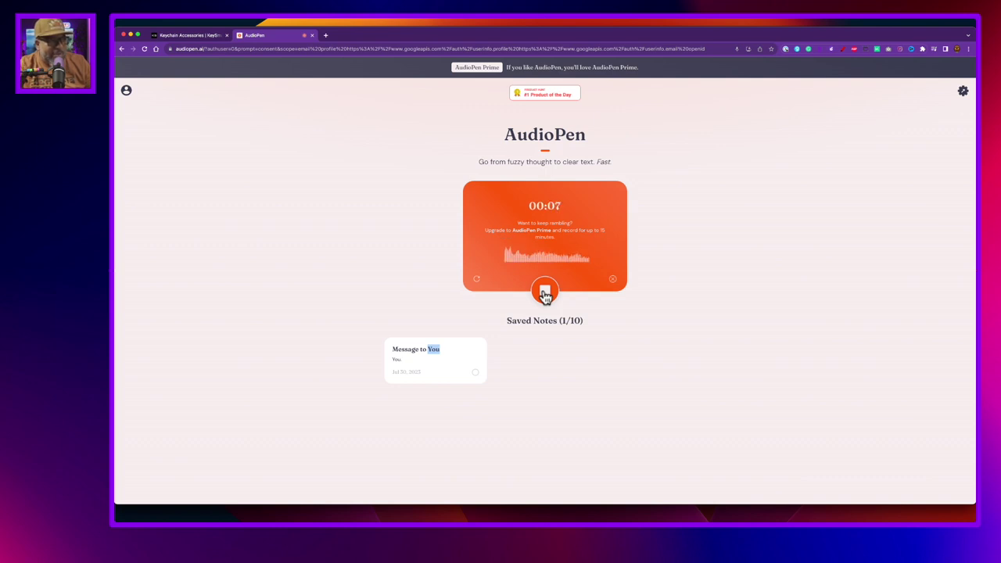
# Step: Stop recording so AudioPen produces the 'Aligning Values for Community Building' note
pyautogui.click(545, 294)
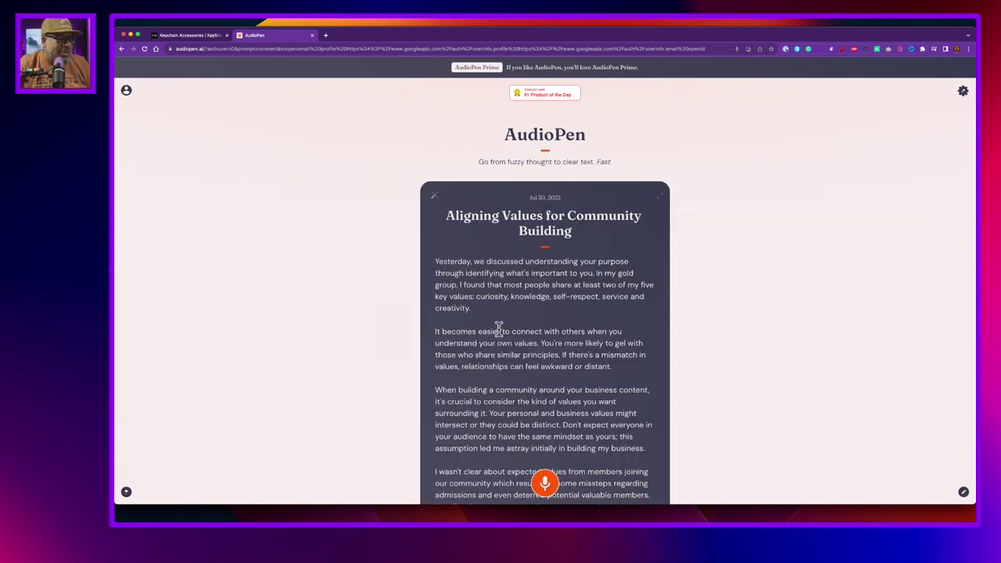
pyautogui.scroll(-3, 497, 298)
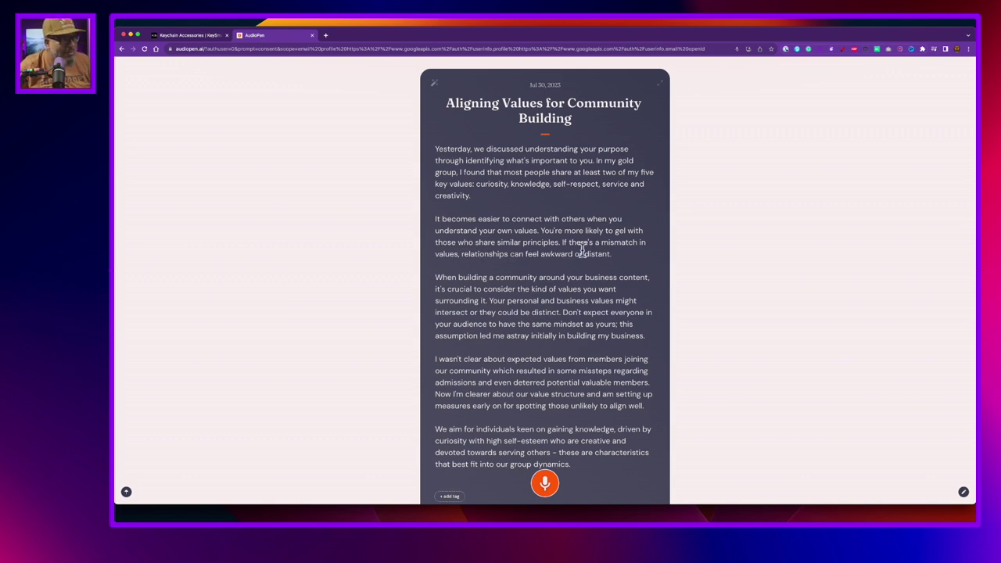
pyautogui.scroll(-1, 579, 250)
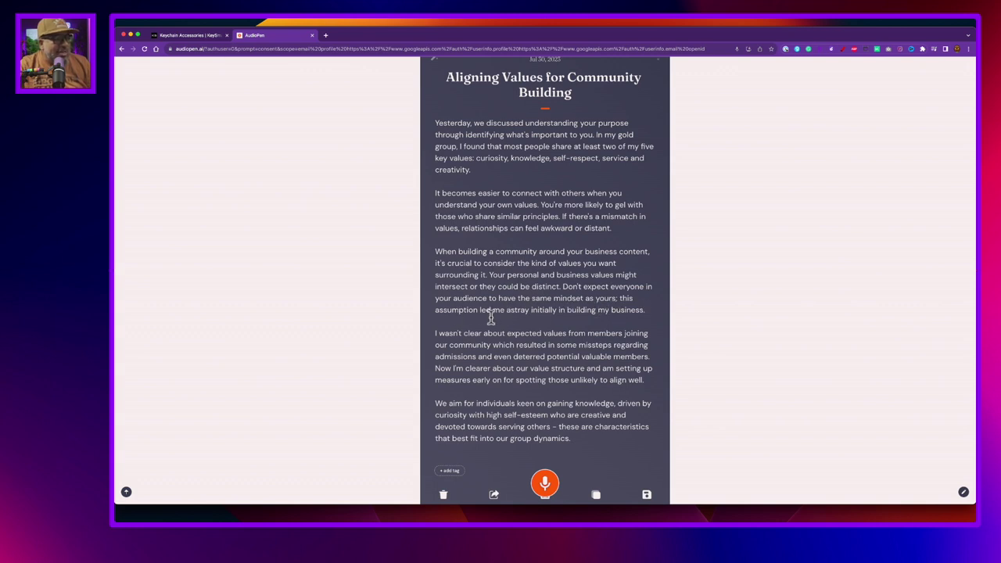
pyautogui.scroll(-3, 617, 344)
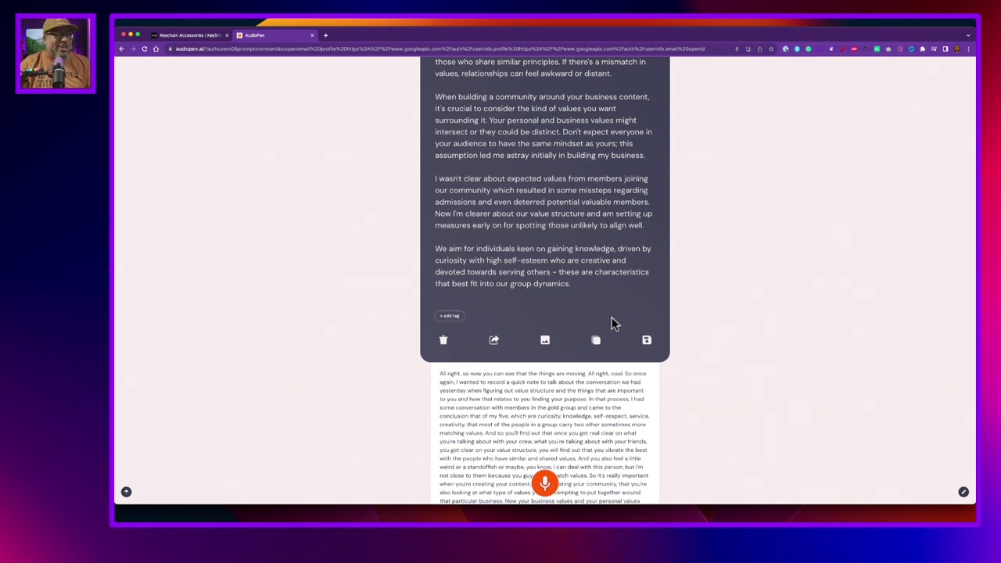
pyautogui.scroll(1, 614, 313)
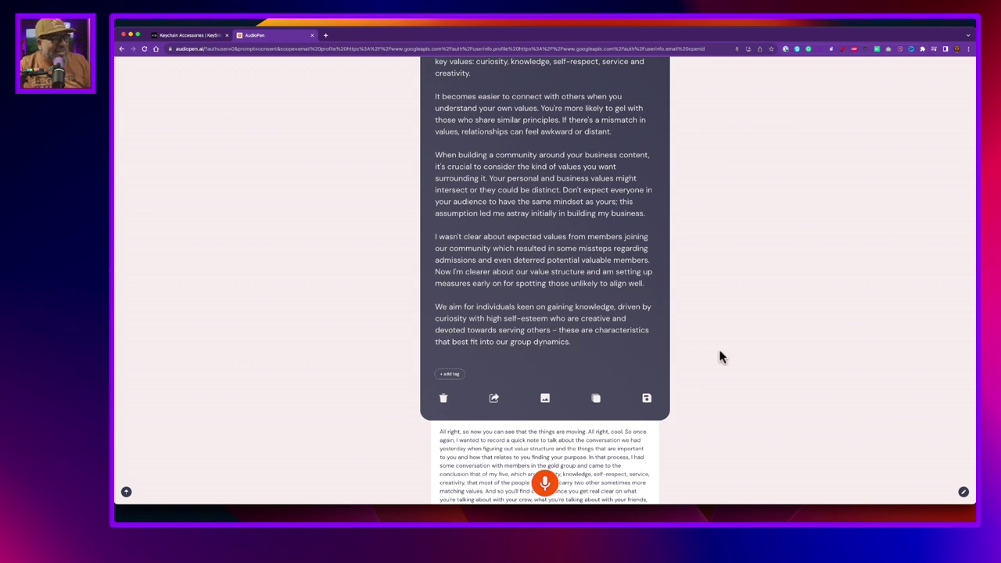
# Step: Scroll below the note and try adding a tag, getting the Prime-only notice
pyautogui.scroll(-5, 721, 357)
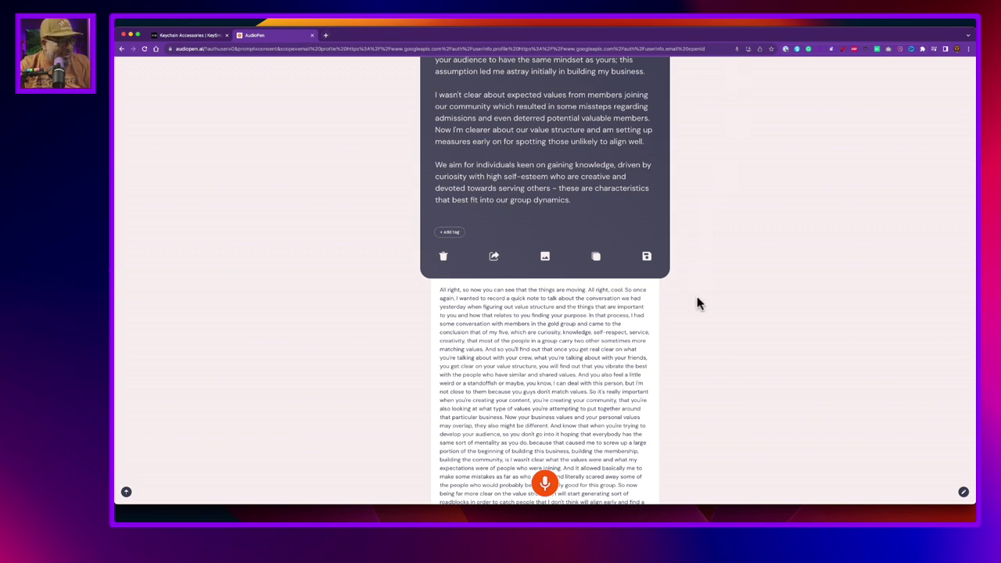
pyautogui.click(455, 233)
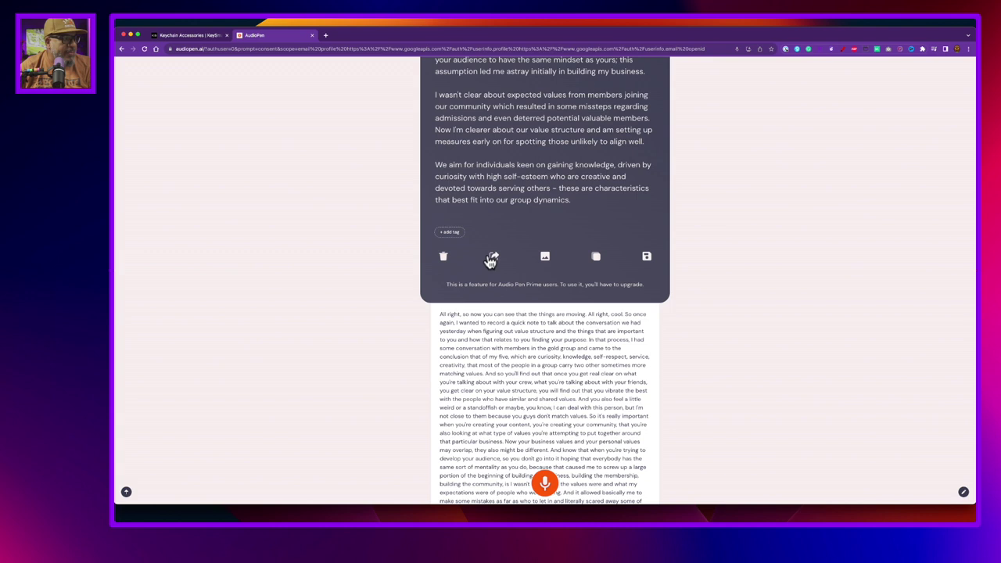
# Step: Compare LinkedIn, Instagram stories and Twitter image formats, settling on Twitter-sized
pyautogui.click(546, 260)
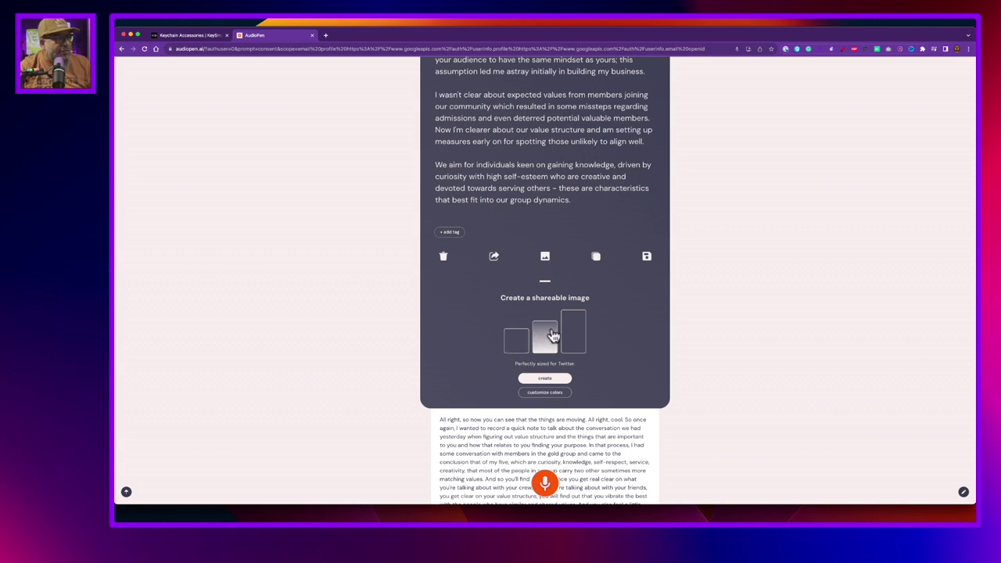
pyautogui.click(520, 348)
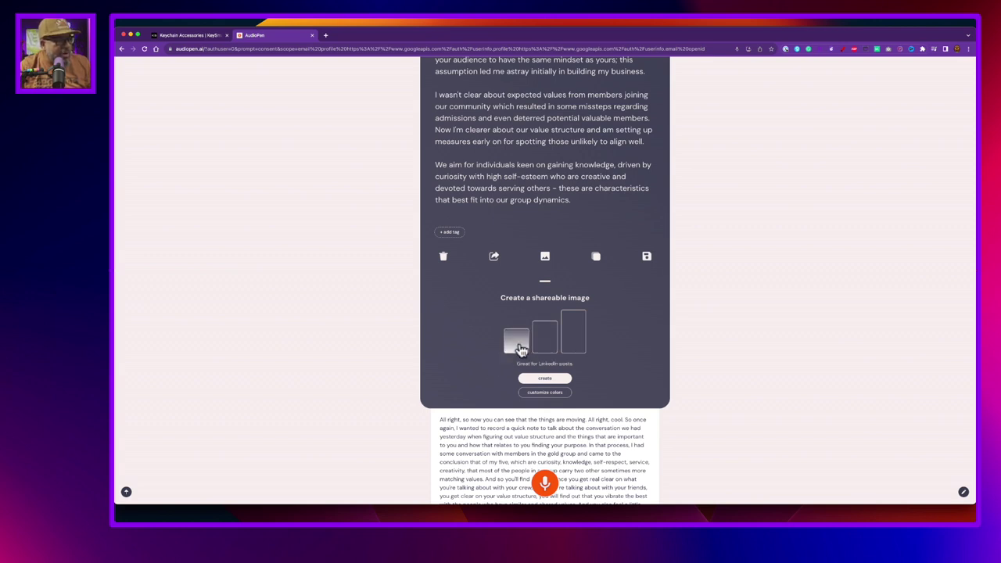
pyautogui.click(576, 334)
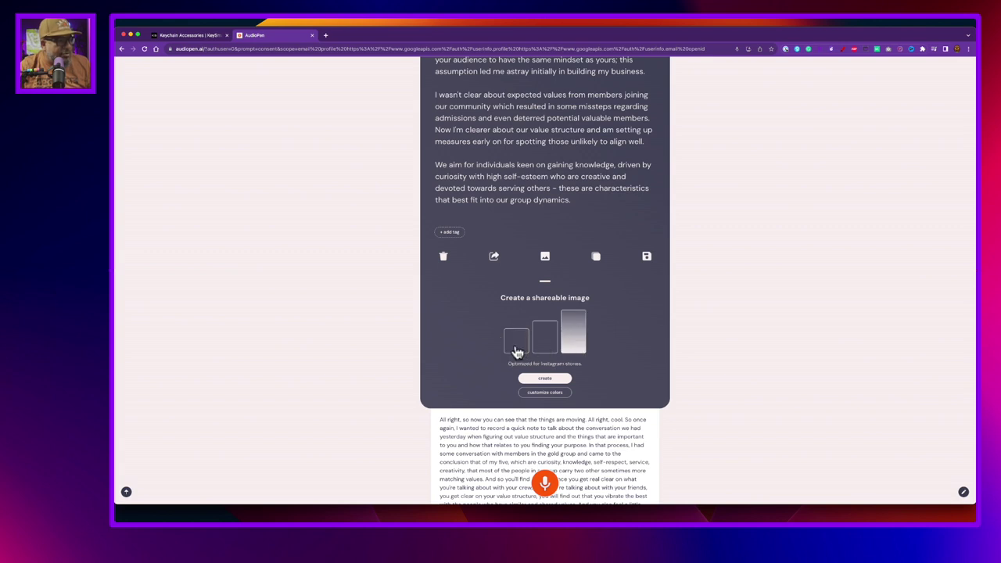
pyautogui.click(516, 344)
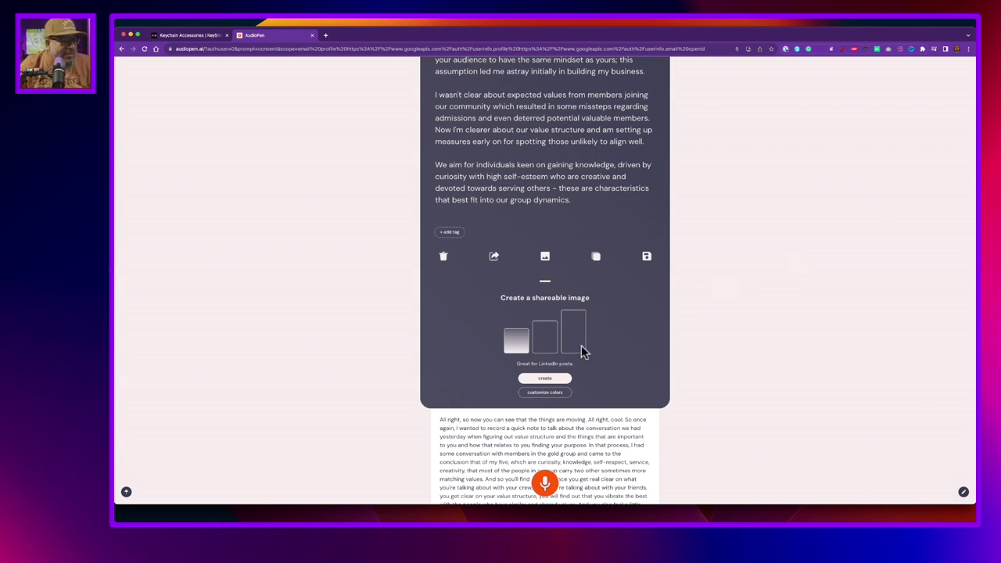
pyautogui.click(548, 345)
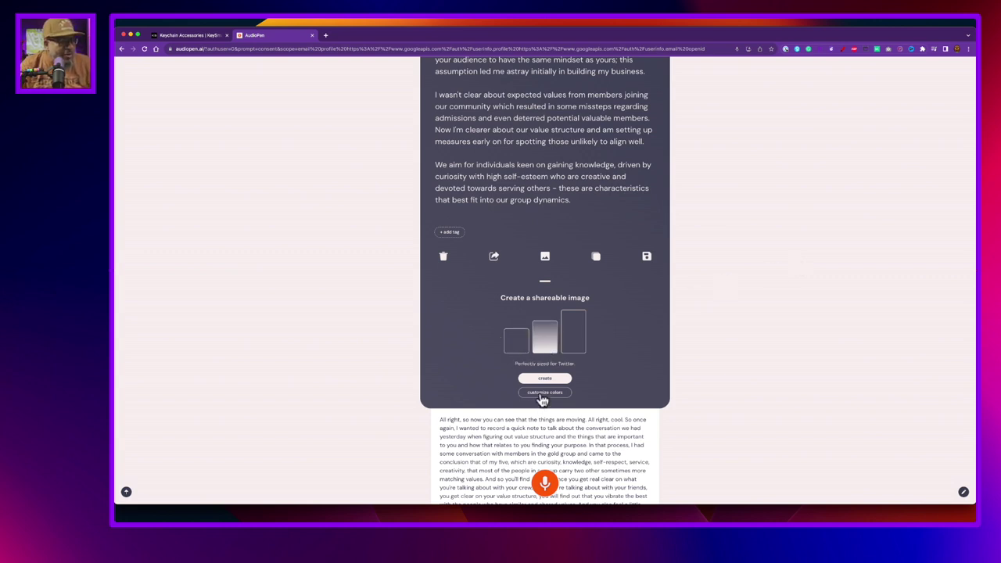
pyautogui.click(540, 393)
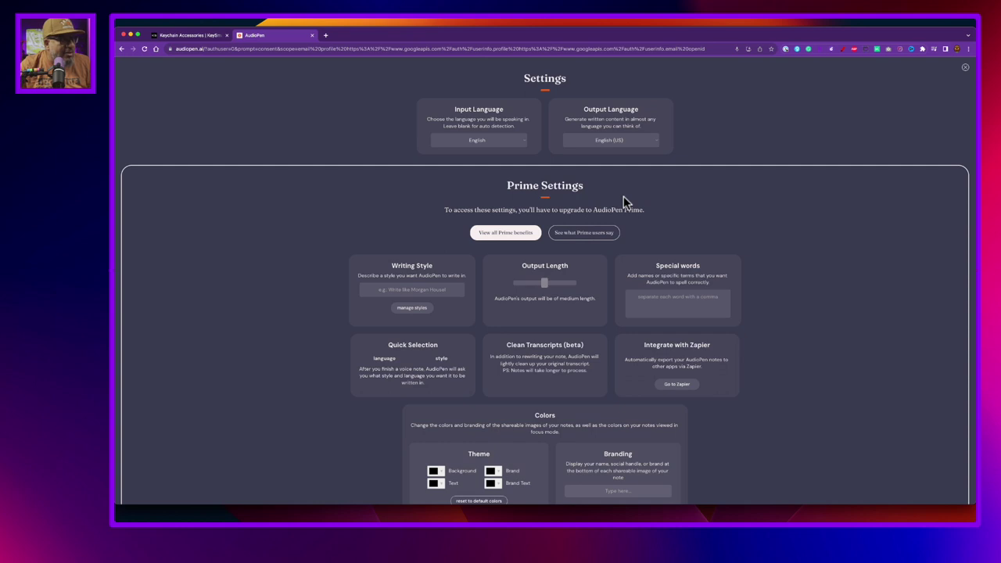
pyautogui.click(965, 68)
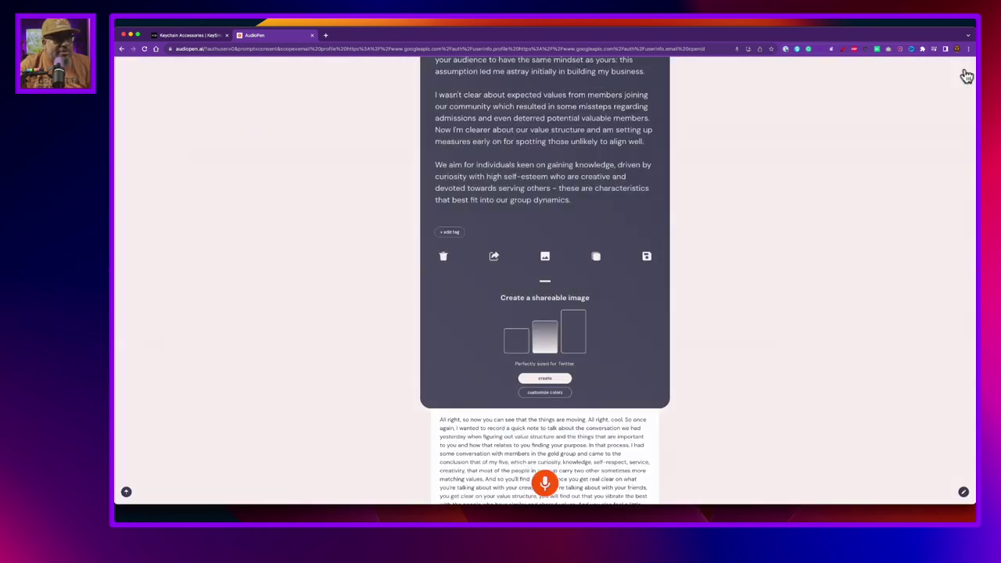
pyautogui.scroll(-1, 667, 391)
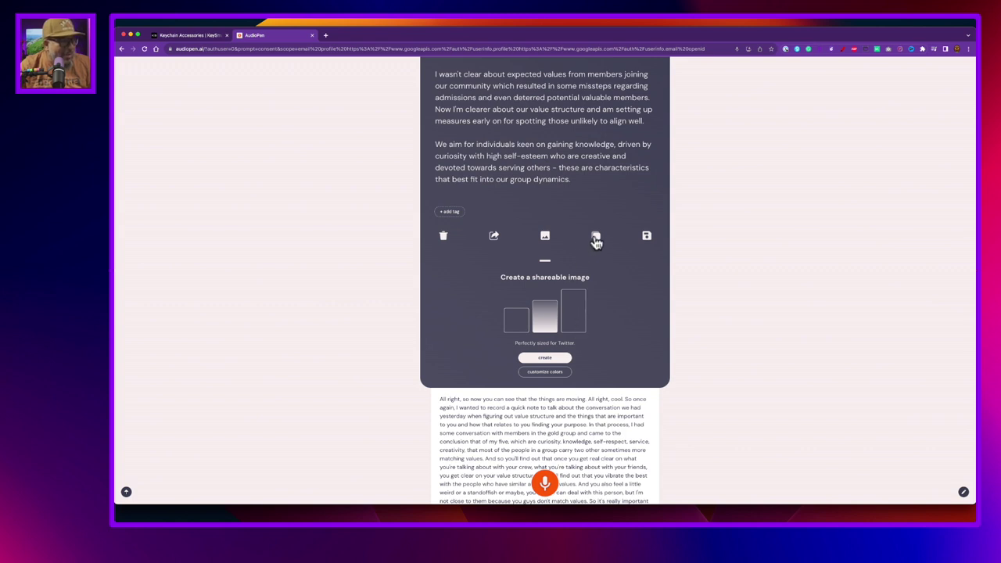
# Step: Create the note's shareable image, view it, then go back to the note page
pyautogui.click(545, 357)
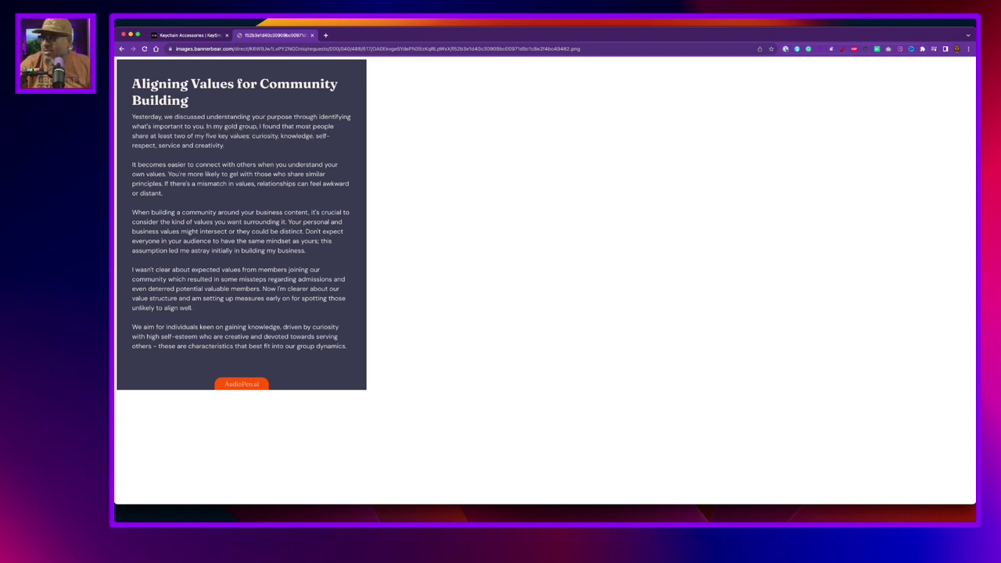
pyautogui.click(121, 49)
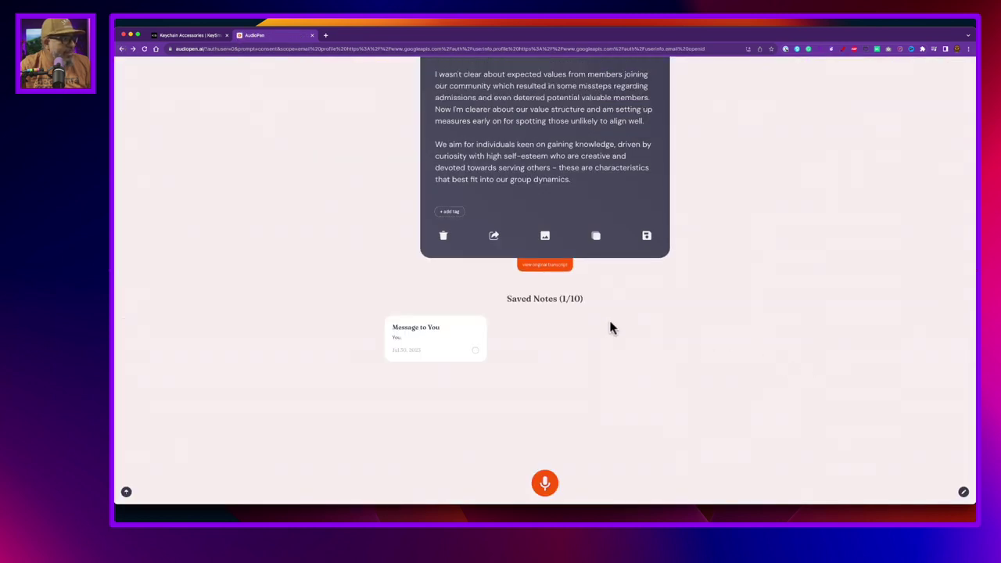
# Step: Copy the Aligning Values note's text and save it to Saved Notes
pyautogui.click(597, 236)
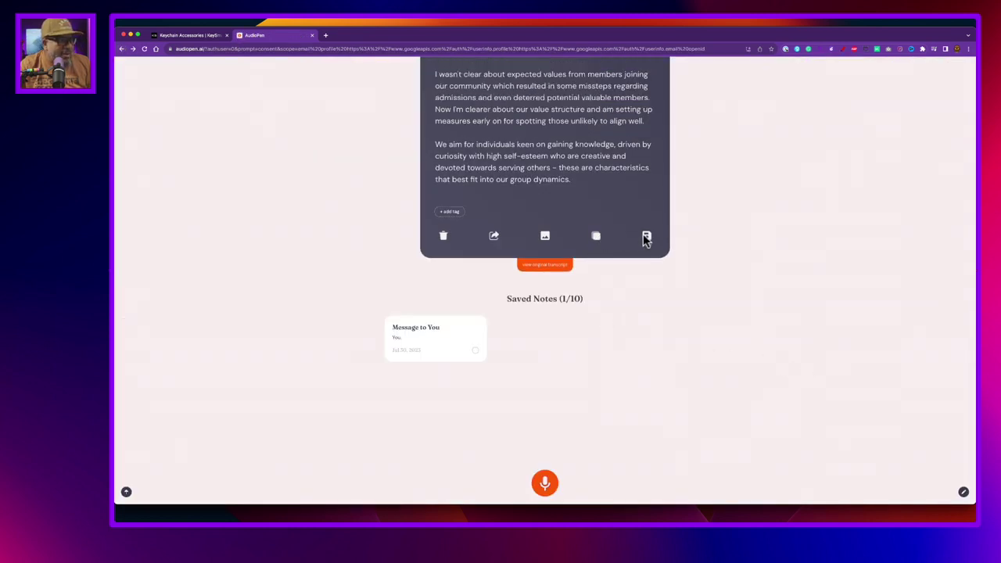
pyautogui.click(647, 237)
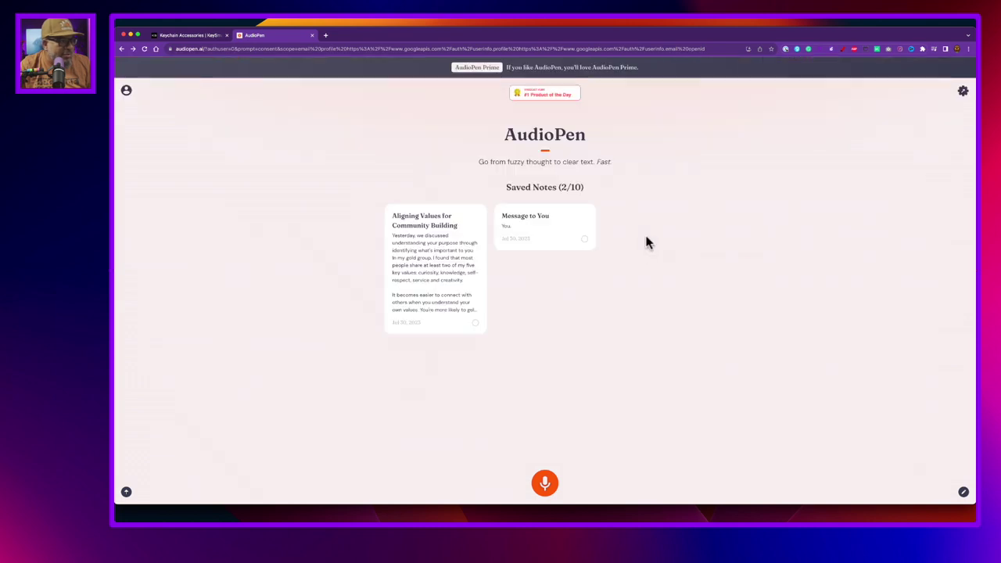
pyautogui.click(476, 324)
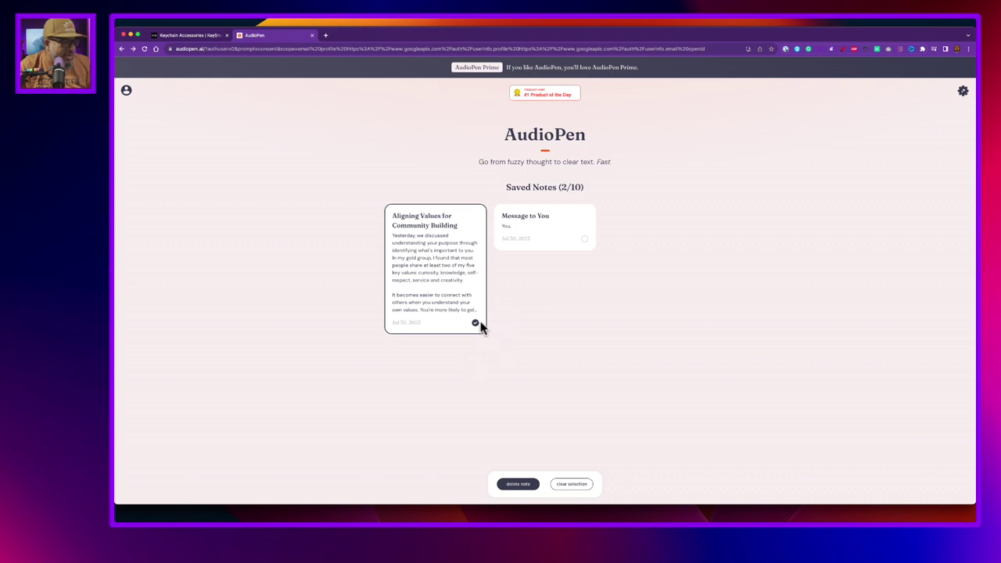
pyautogui.click(474, 323)
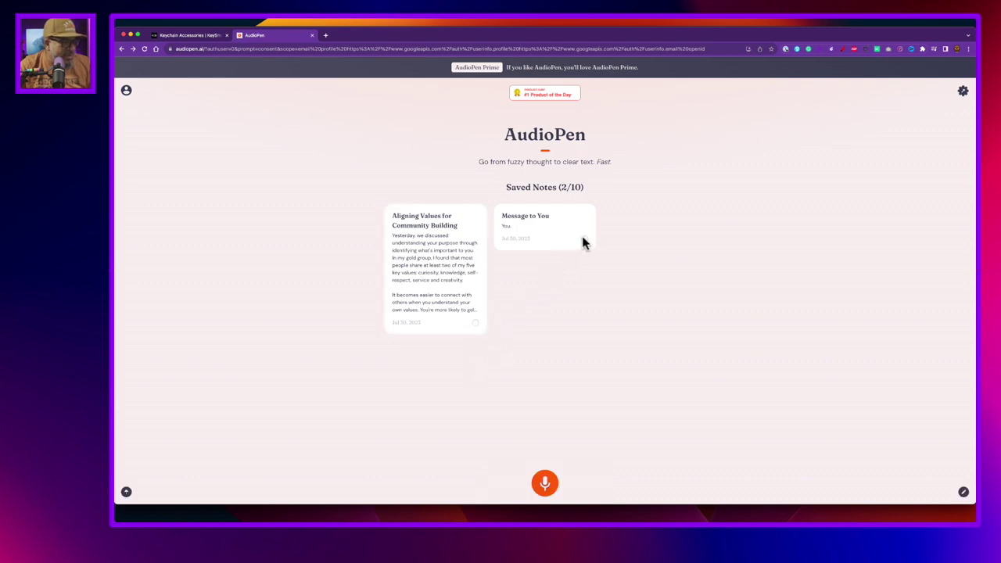
# Step: Delete the 'Message to You' note, confirming with Yes, delete
pyautogui.click(584, 239)
pyautogui.click(522, 483)
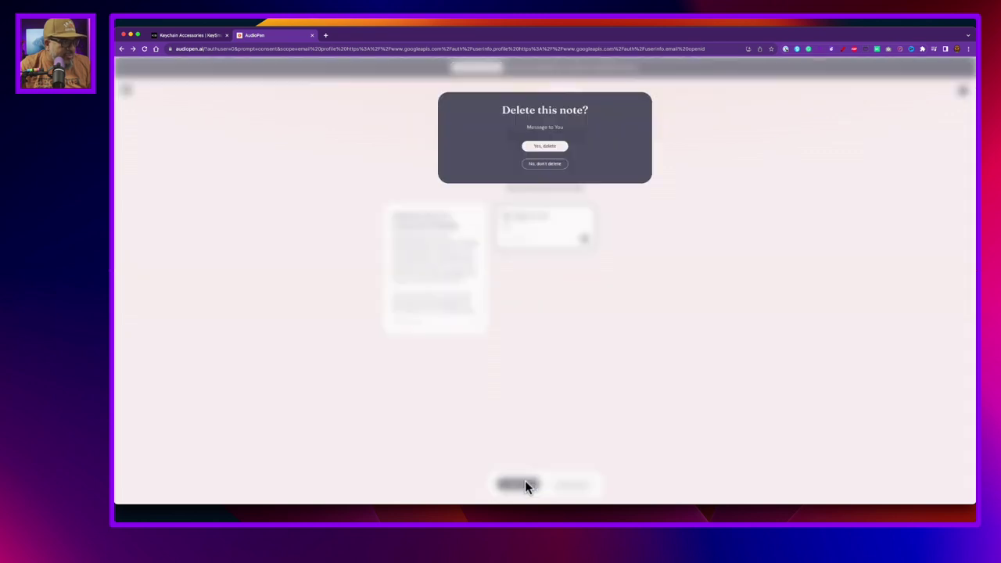
pyautogui.click(556, 148)
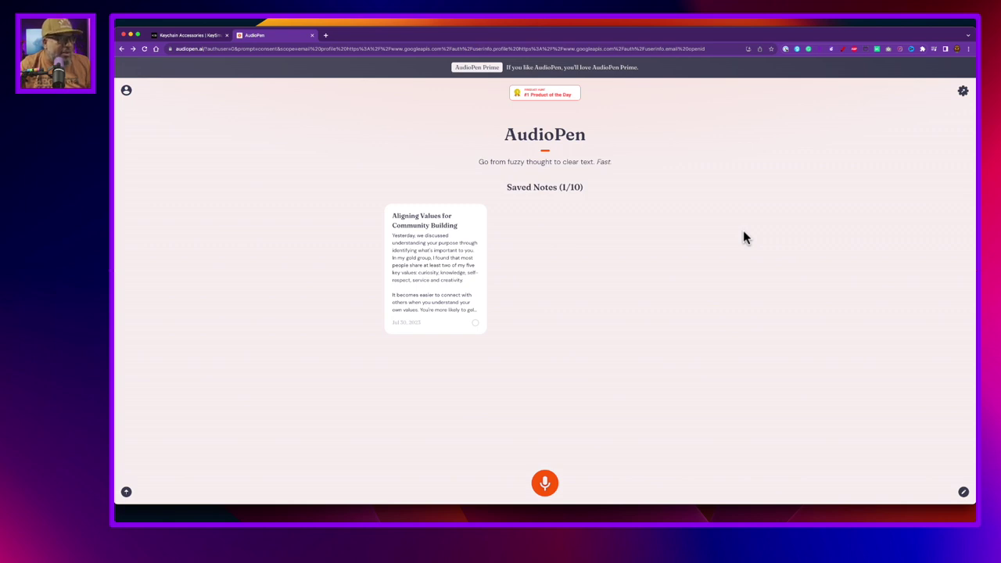
# Step: Open the AudioPen Prime offer and scroll to the $150 Lifetime Deal and $75 Annual Pass
pyautogui.click(477, 69)
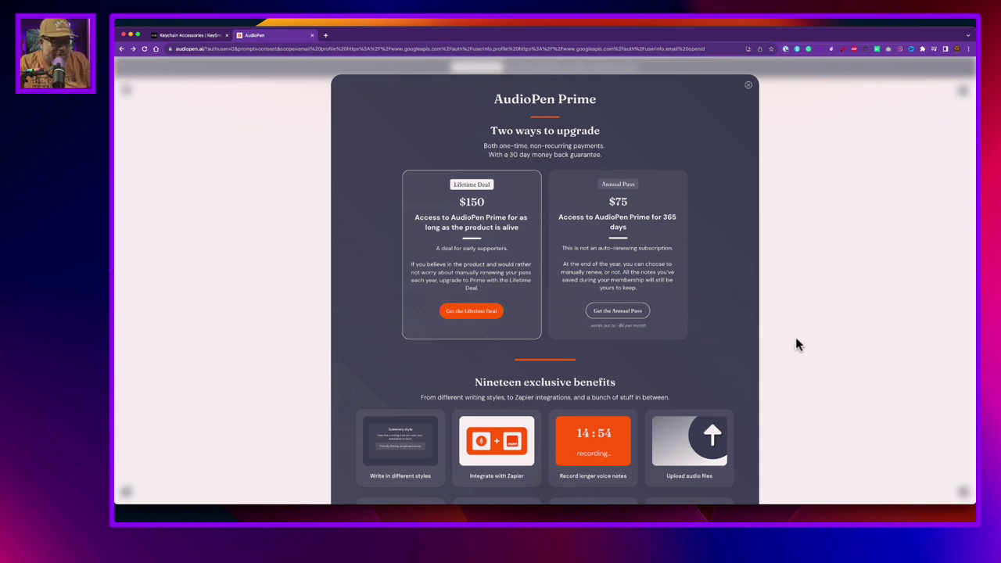
pyautogui.scroll(-5, 799, 344)
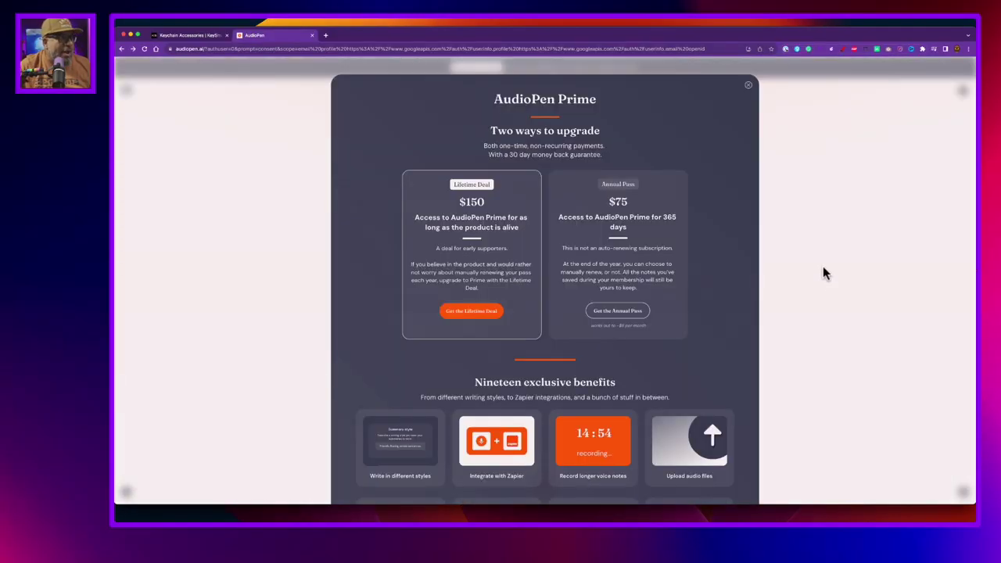
pyautogui.scroll(-5, 745, 310)
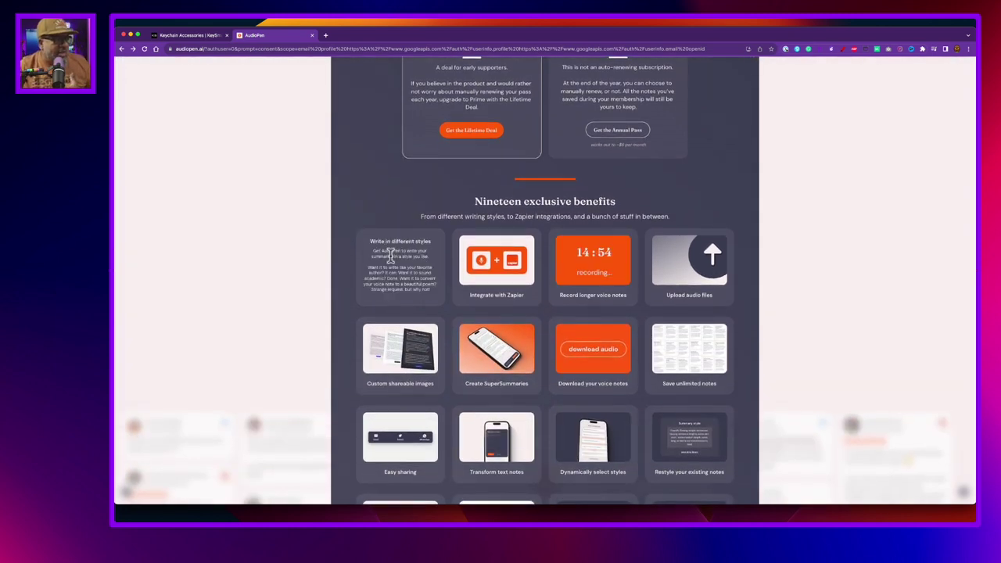
pyautogui.moveTo(494, 263)
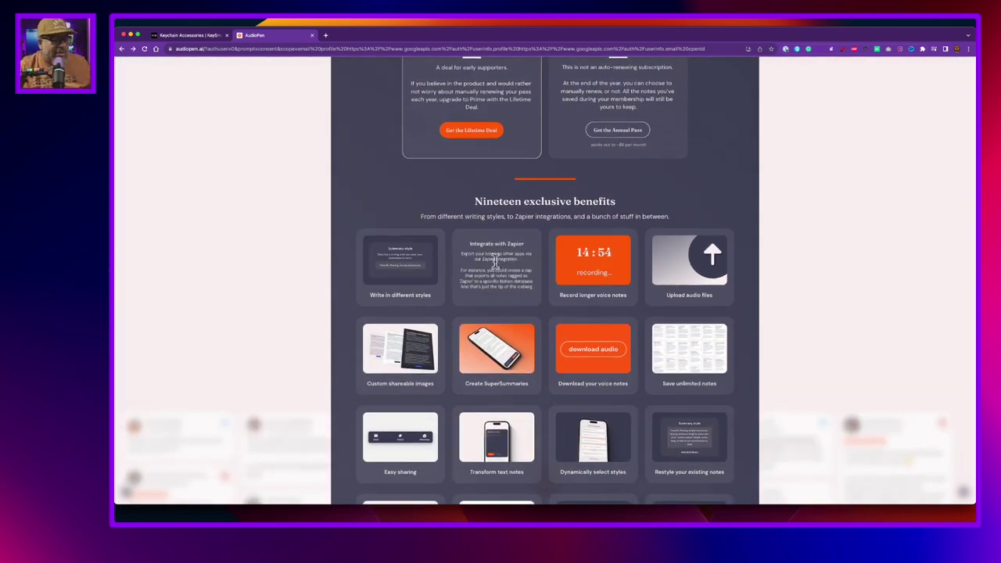
pyautogui.moveTo(583, 262)
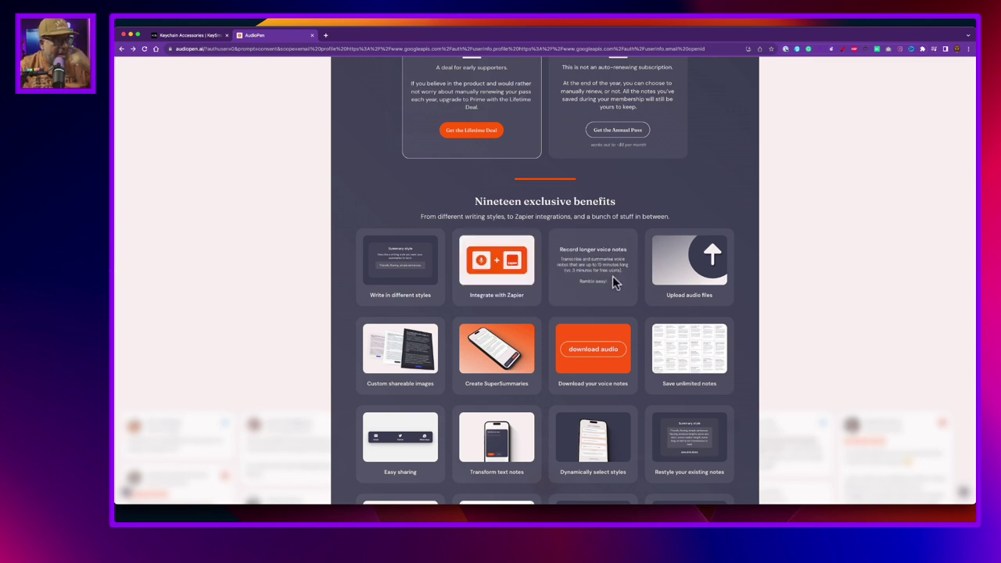
pyautogui.moveTo(676, 274)
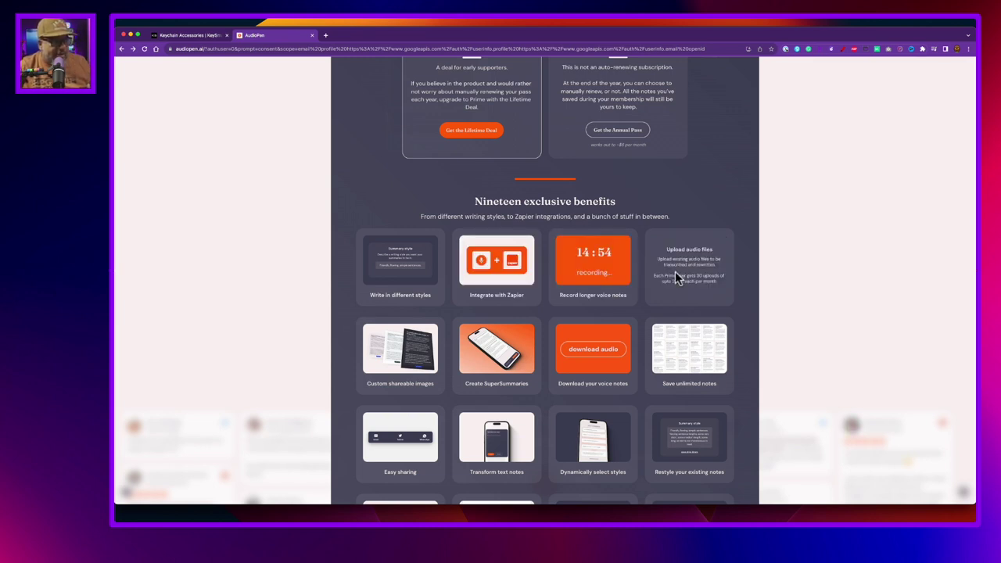
pyautogui.moveTo(387, 374)
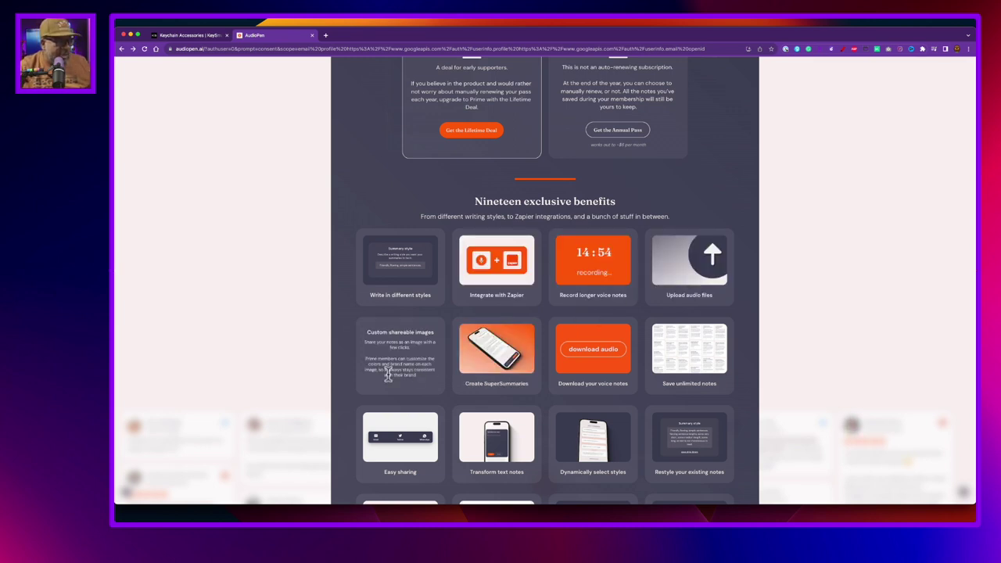
pyautogui.moveTo(460, 356)
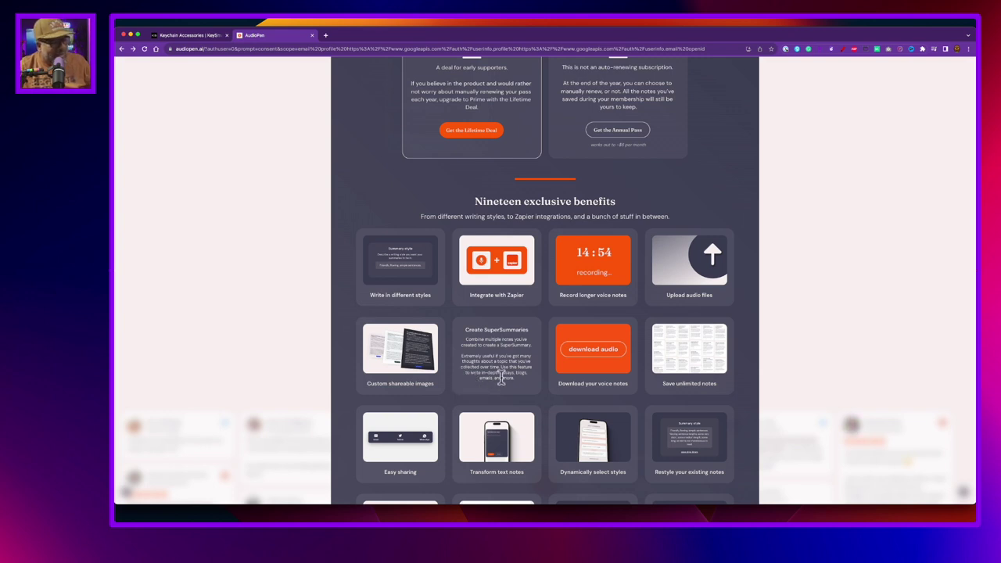
pyautogui.moveTo(607, 367)
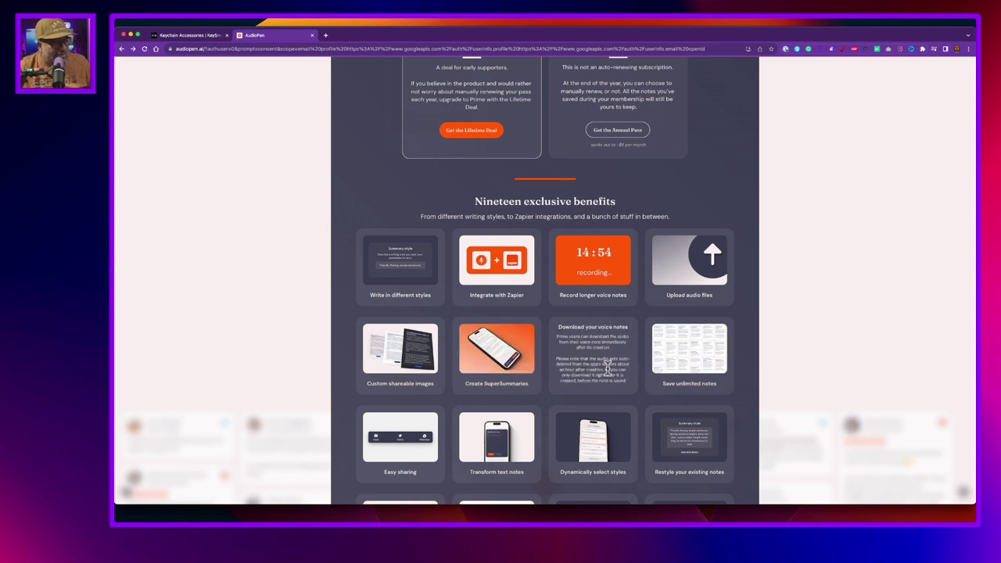
pyautogui.moveTo(727, 346)
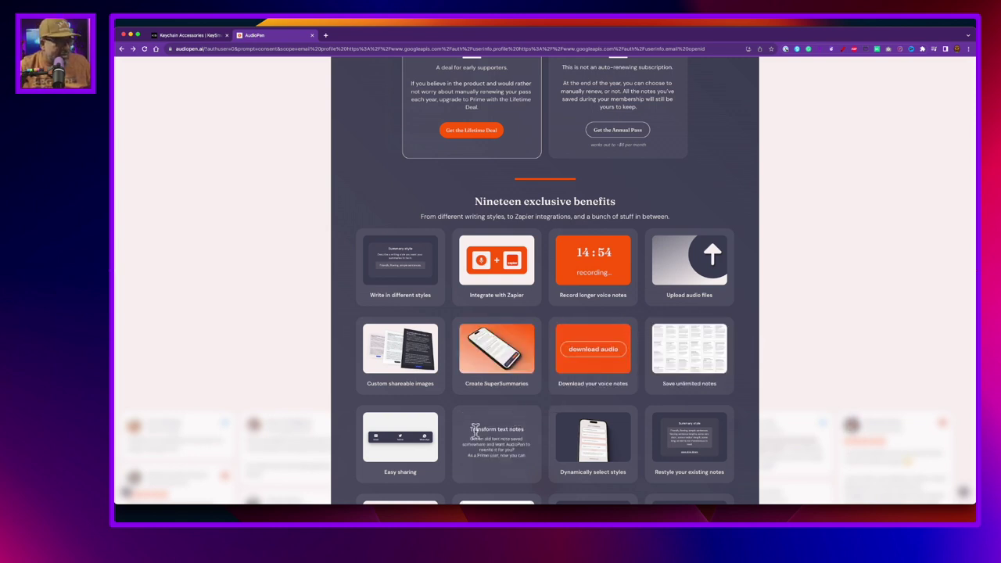
pyautogui.moveTo(488, 441)
pyautogui.moveTo(558, 452)
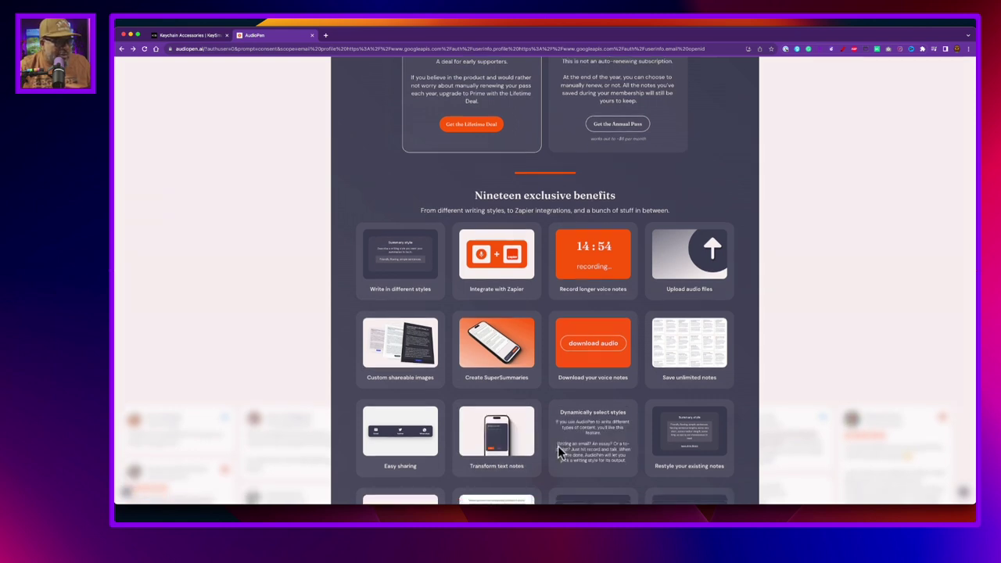
pyautogui.scroll(-2, 558, 452)
pyautogui.scroll(-1, 559, 446)
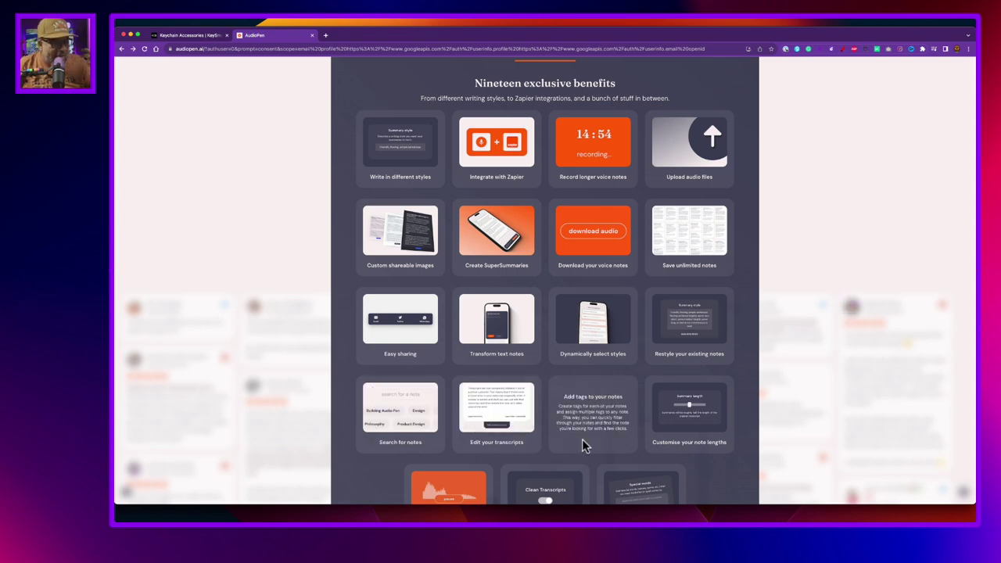
pyautogui.scroll(-1, 713, 425)
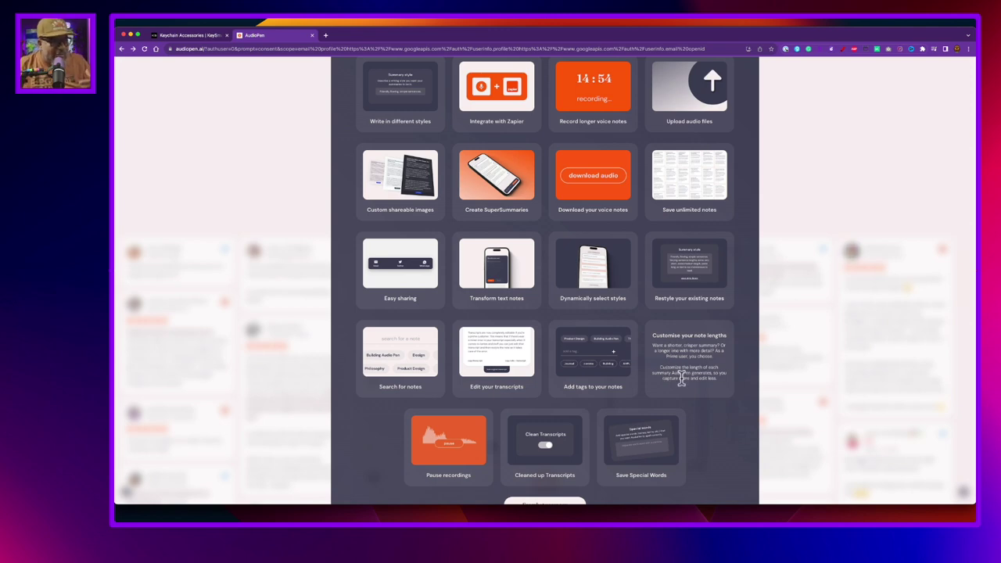
pyautogui.moveTo(429, 473)
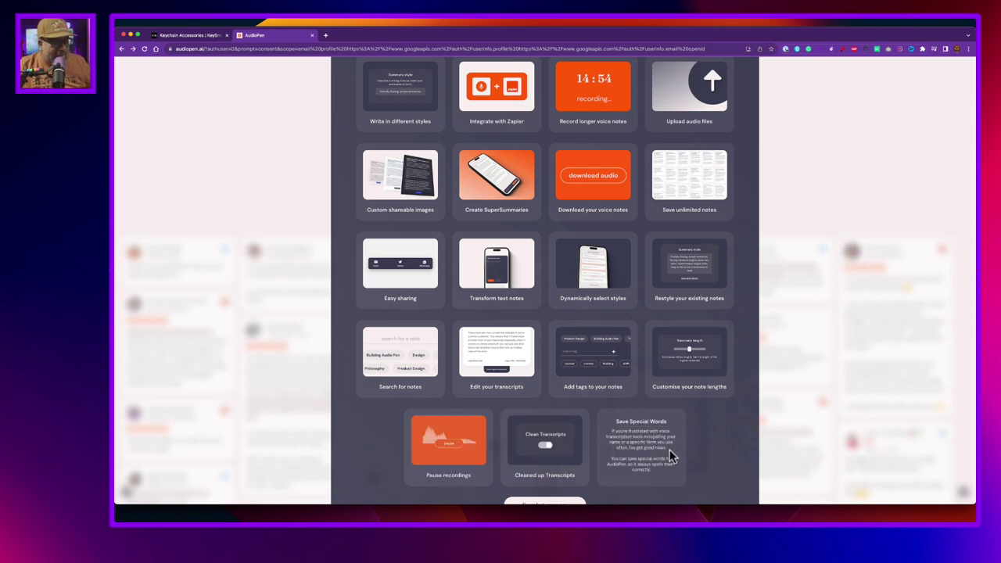
pyautogui.scroll(-3, 686, 456)
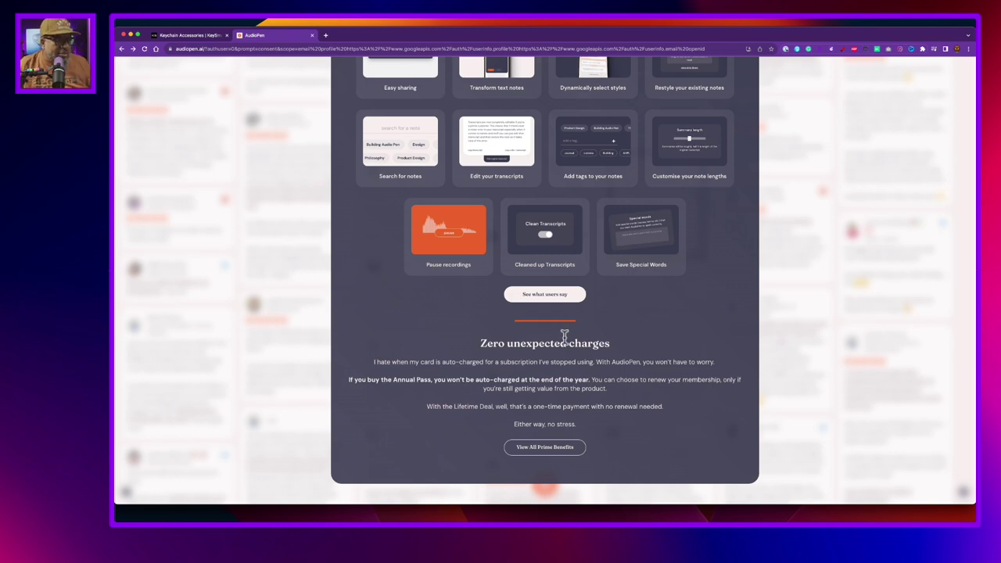
pyautogui.scroll(10, 618, 443)
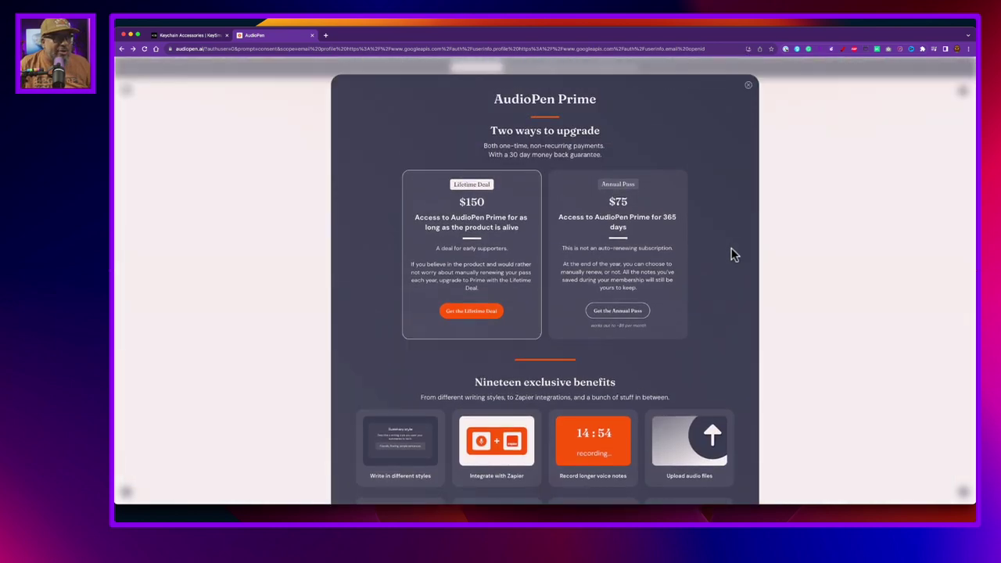
# Step: Dismiss the Prime offer and open the 'Aligning Values for Community Building' note
pyautogui.click(748, 85)
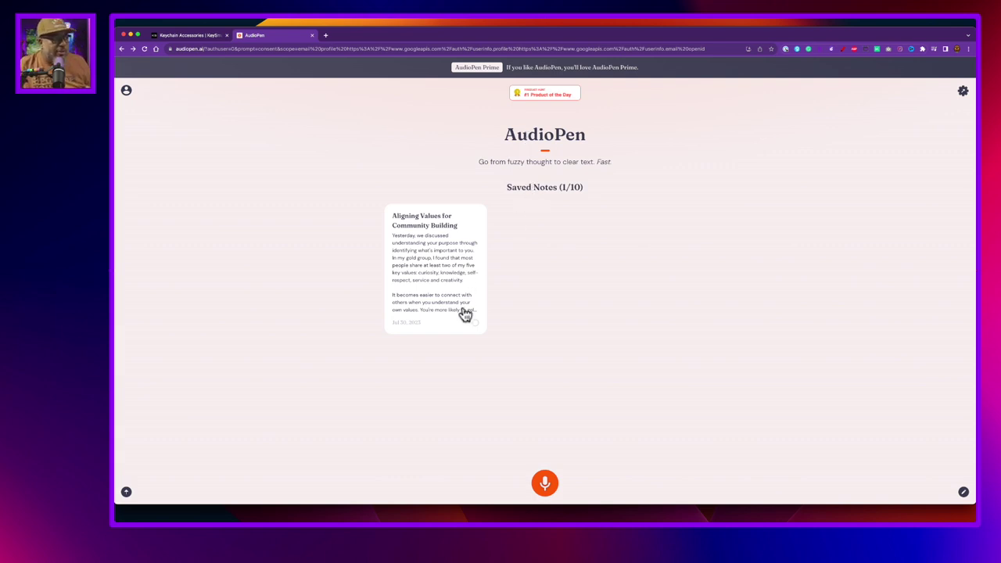
pyautogui.click(445, 291)
pyautogui.scroll(-3, 561, 334)
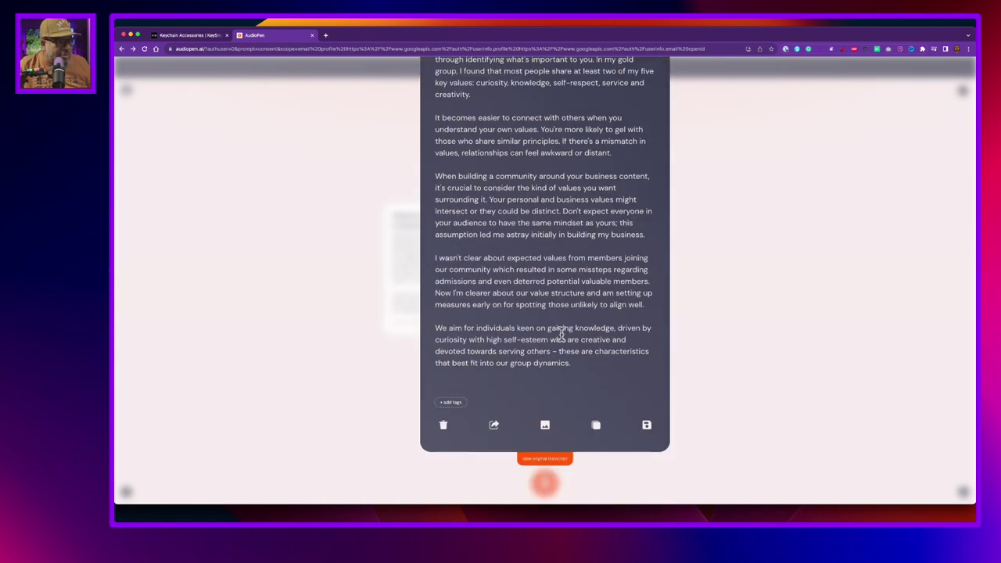
# Step: Reveal the note's original transcript and select all of its text
pyautogui.click(551, 460)
pyautogui.scroll(-5, 784, 397)
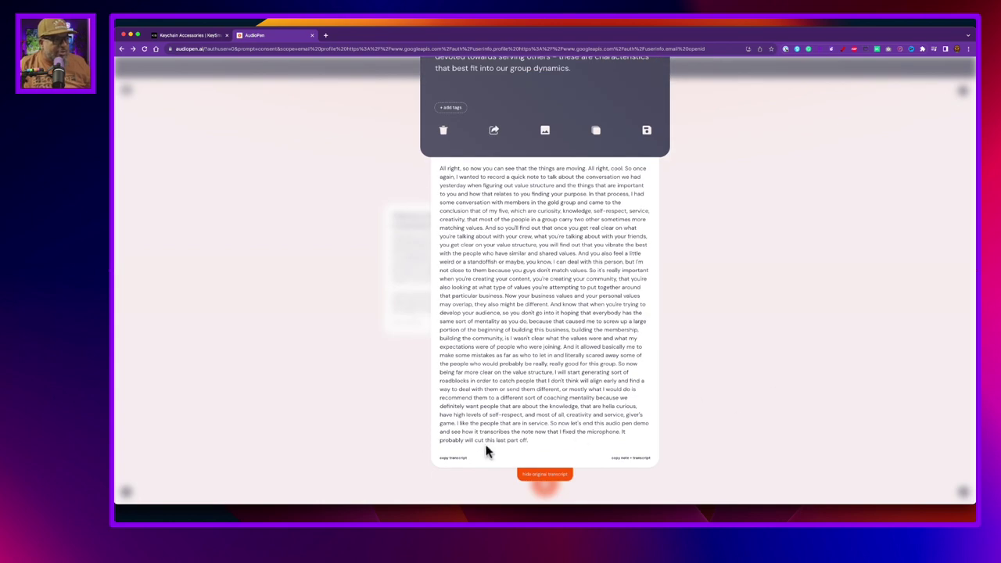
pyautogui.moveTo(536, 440); pyautogui.dragTo(439, 167)
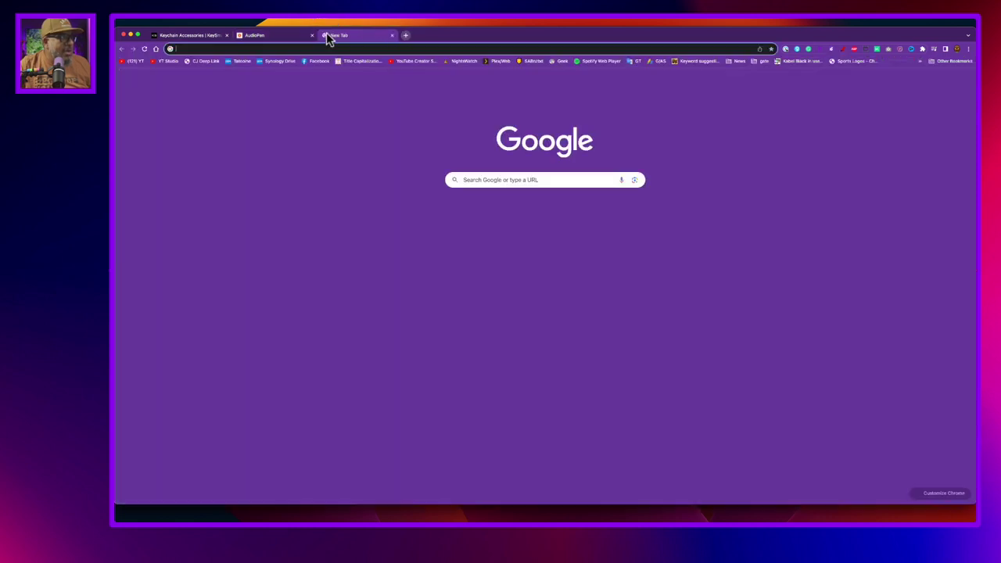
# Step: Go to chat.openai.com in a new tab and sign in with Google
pyautogui.click(325, 34)
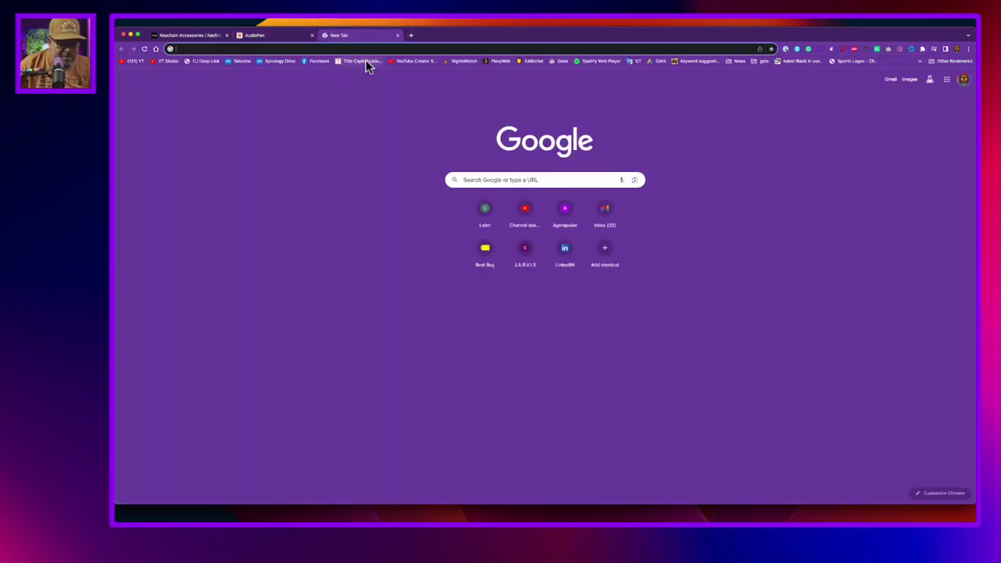
pyautogui.write('chat.openai.com/auth/login')
pyautogui.press('Return')
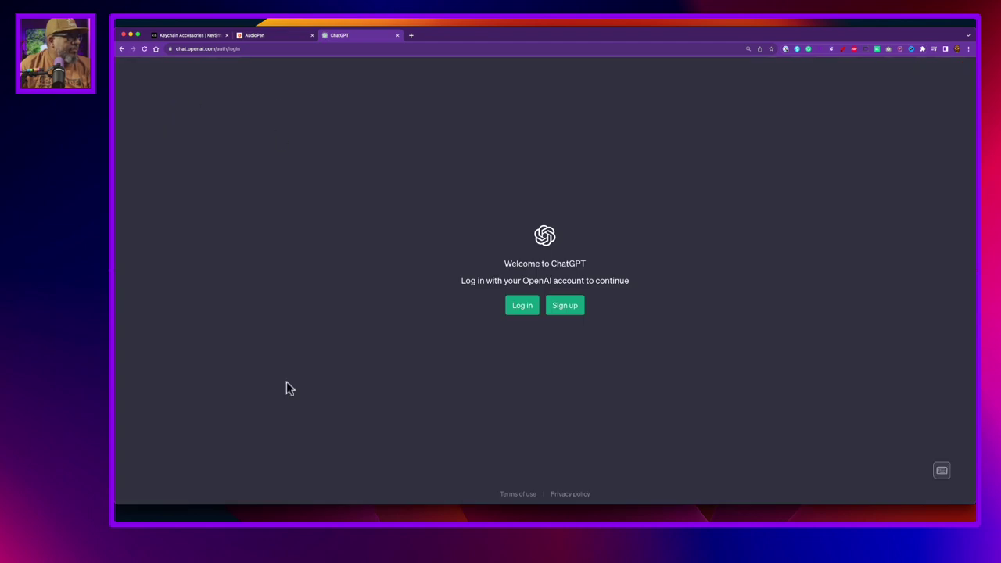
pyautogui.click(525, 307)
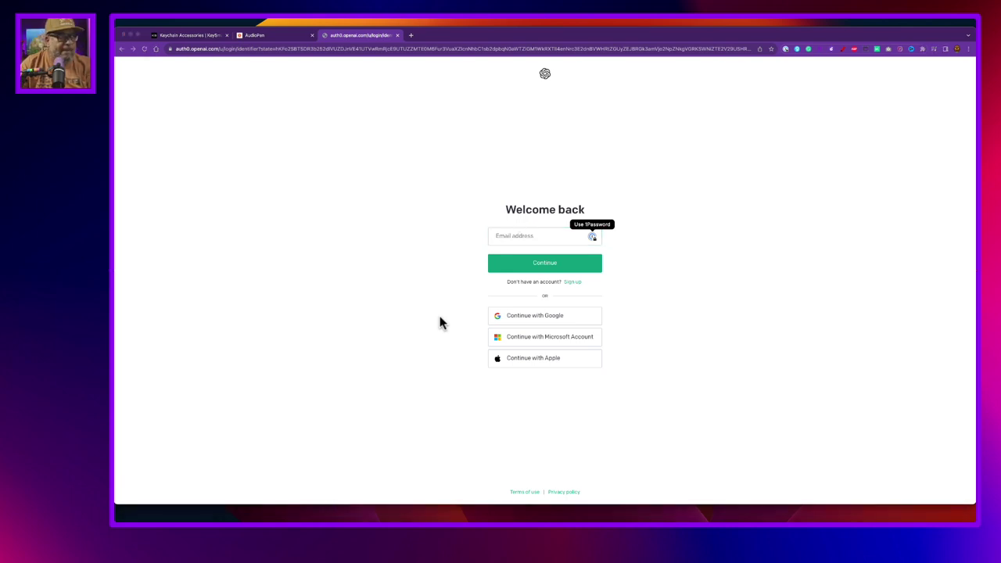
pyautogui.click(469, 246)
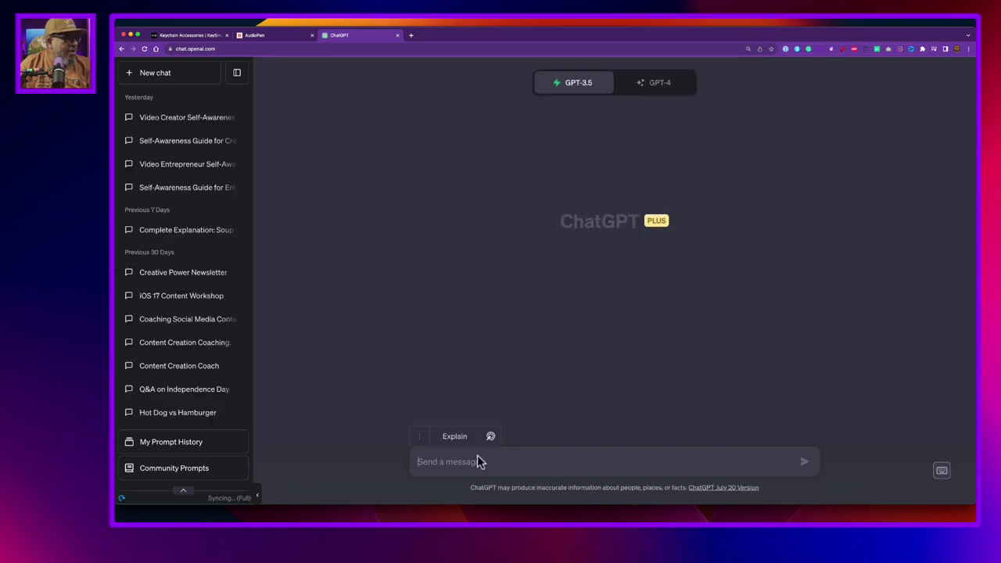
# Step: Paste the transcript and ask ChatGPT to rewrite it as a shareable post for content creators
pyautogui.press('super+v')
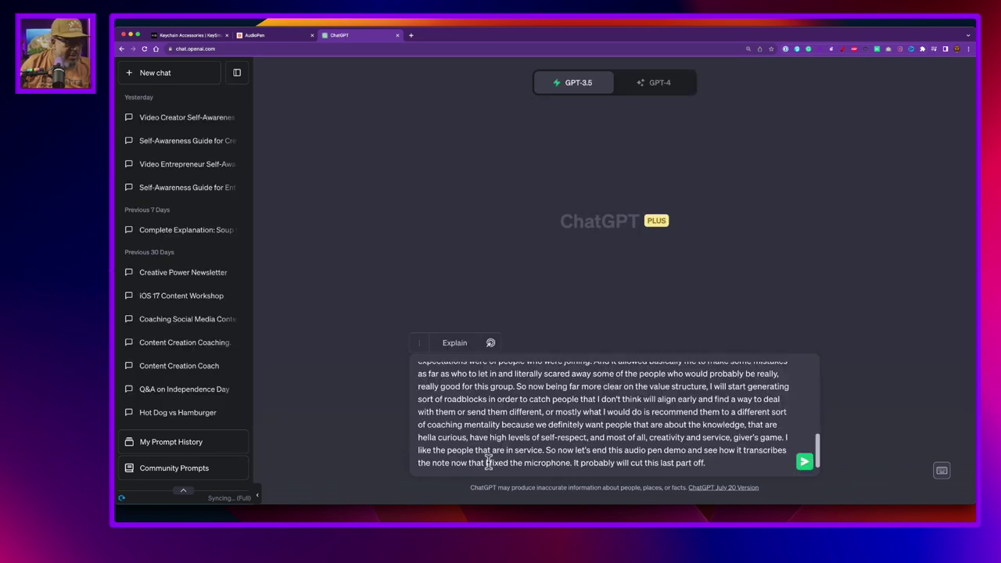
pyautogui.hotkey('shift', 'Return')
pyautogui.hotkey('shift', 'Return')
pyautogui.write('Pl')
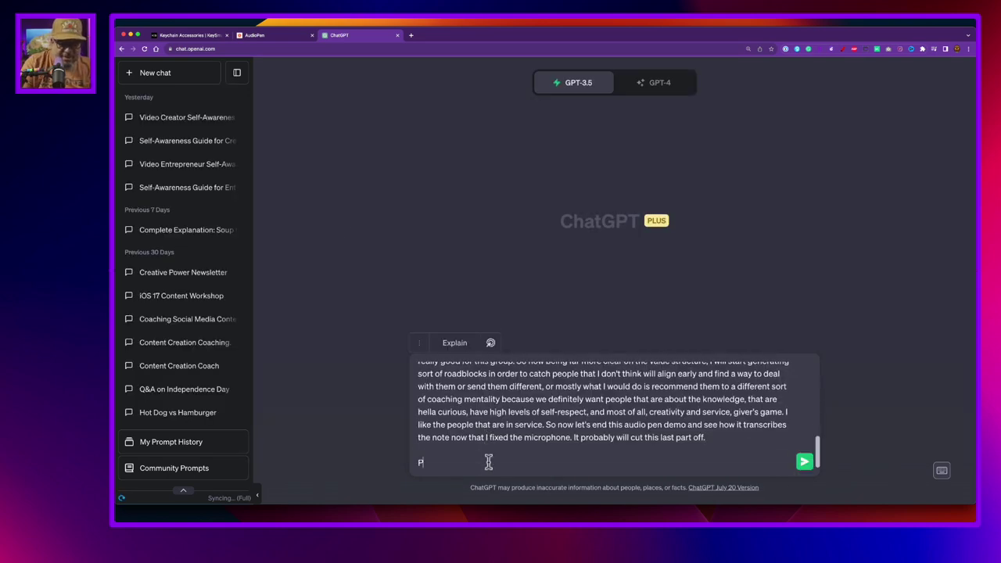
pyautogui.write('re')
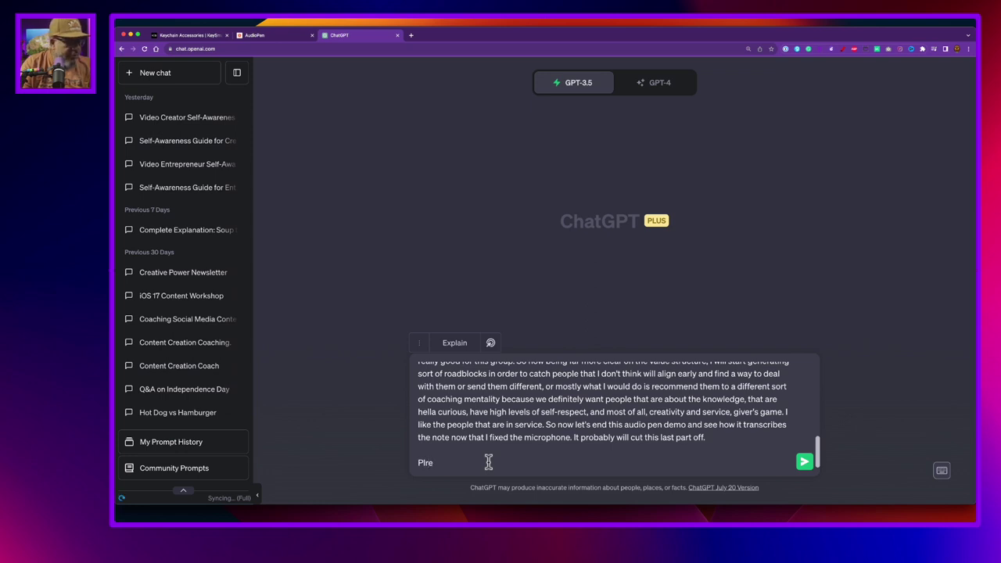
pyautogui.press('BackSpace')
pyautogui.press('BackSpace')
pyautogui.press('BackSpace')
pyautogui.write('lease')
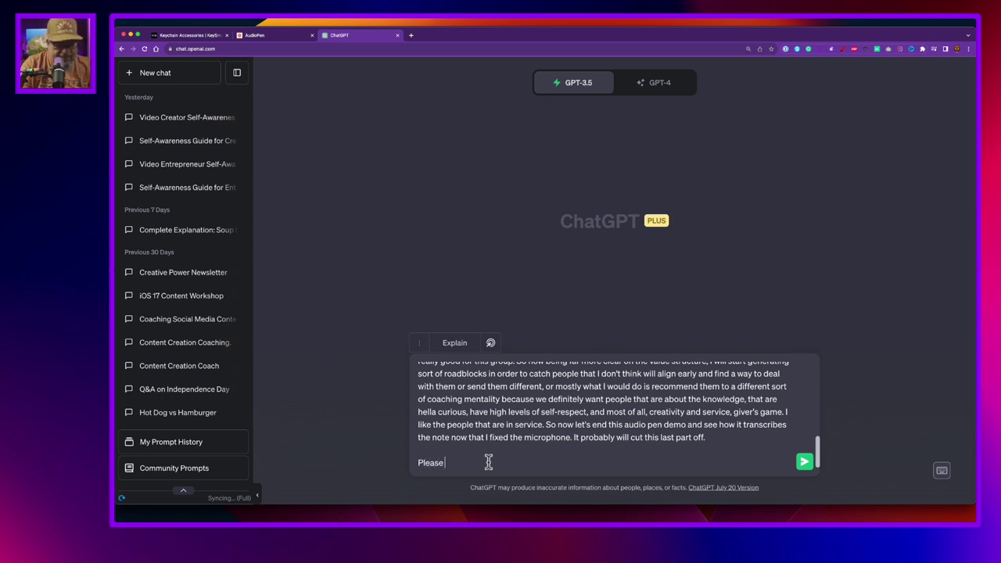
pyautogui.write(' re')
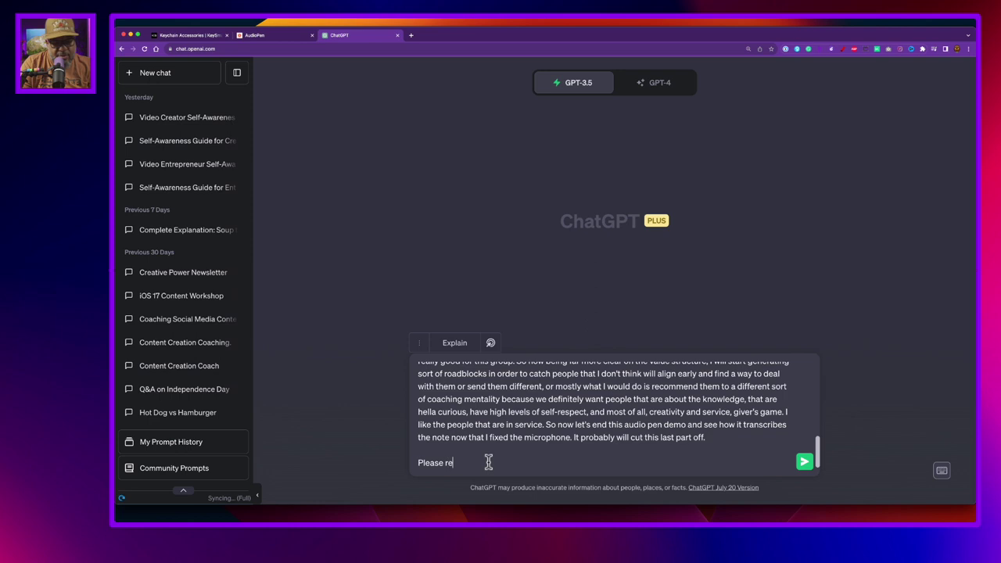
pyautogui.write('write this as a ')
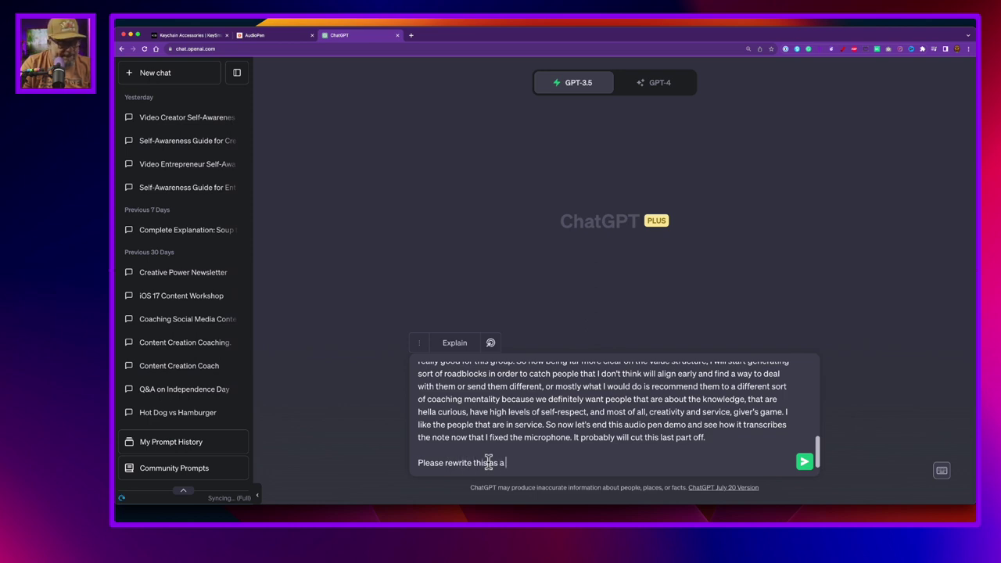
pyautogui.write('sh')
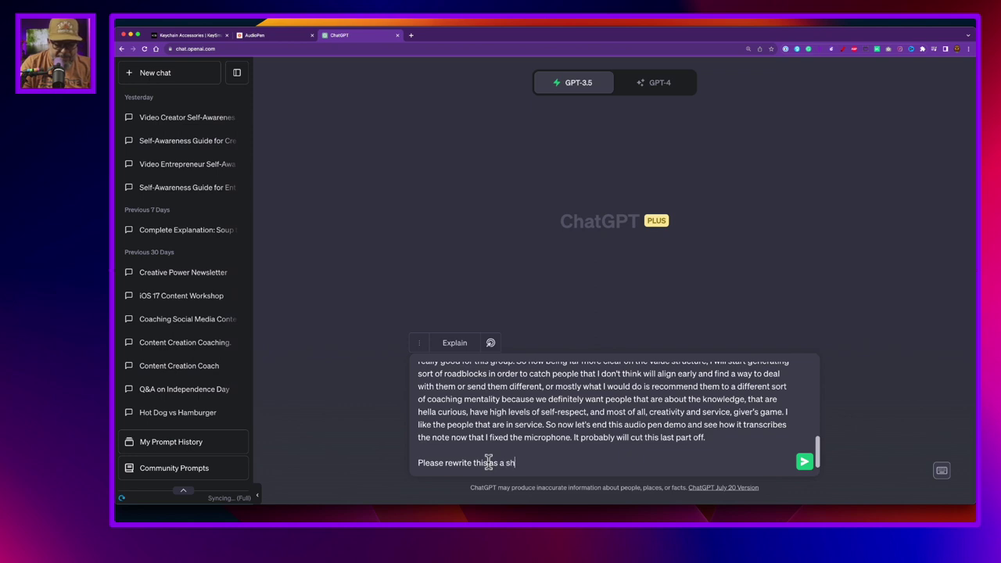
pyautogui.write('arable post that')
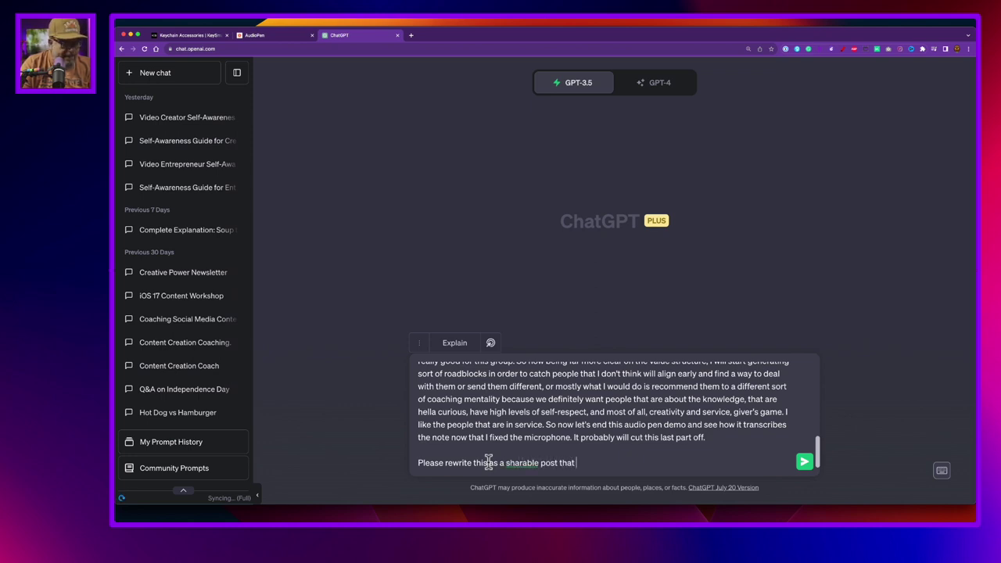
pyautogui.write(' content cr')
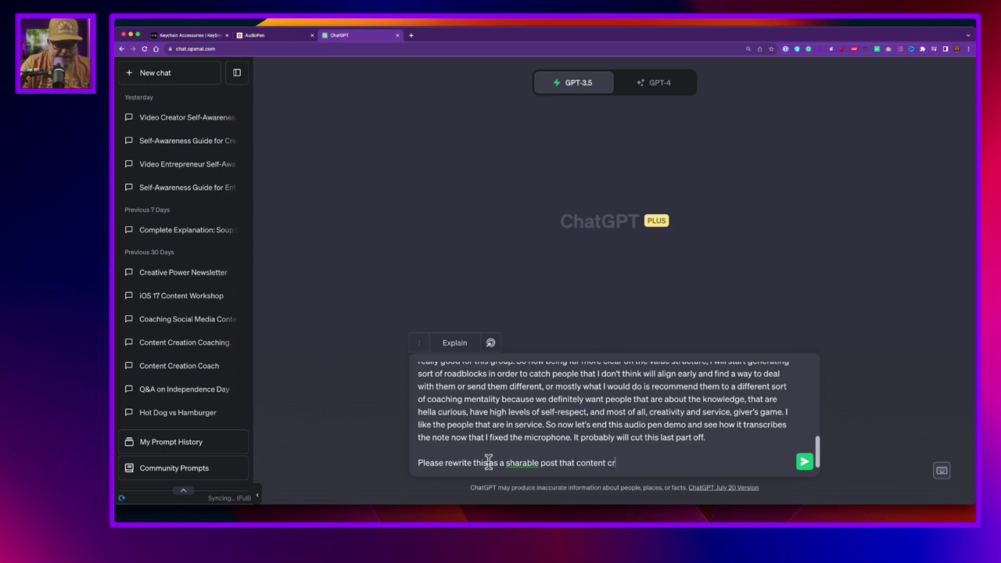
pyautogui.write('eators would ')
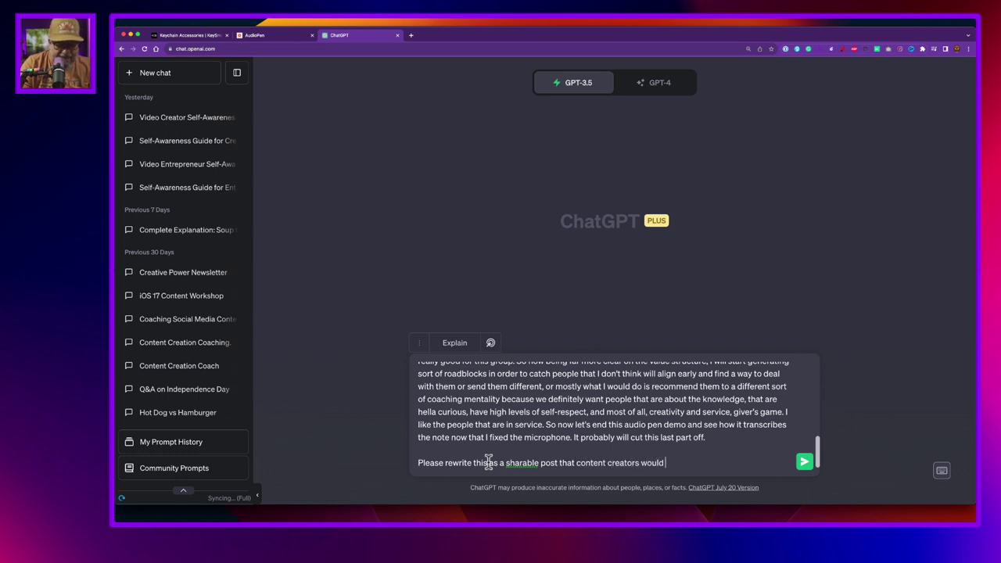
pyautogui.write('understand an')
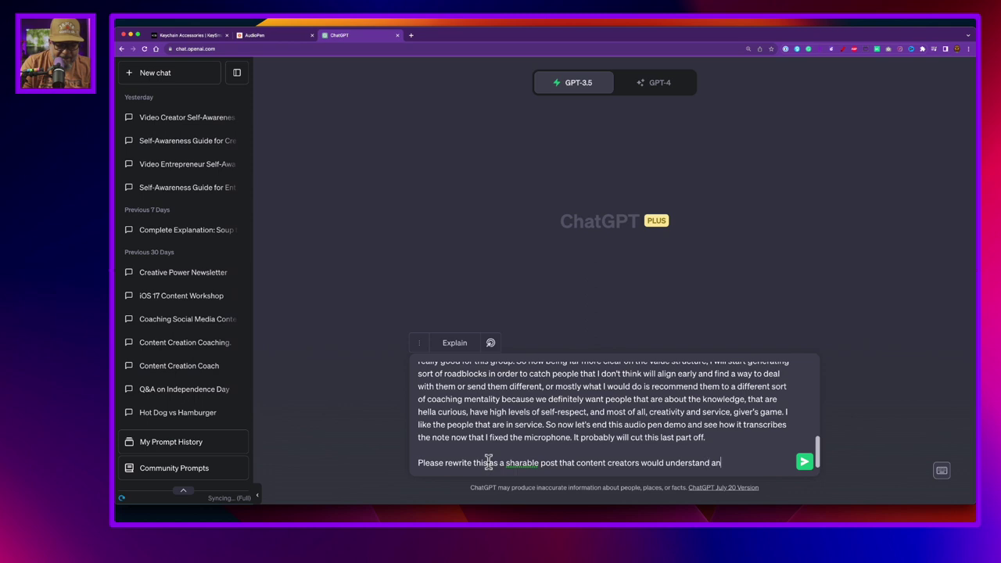
pyautogui.write('d benifit ')
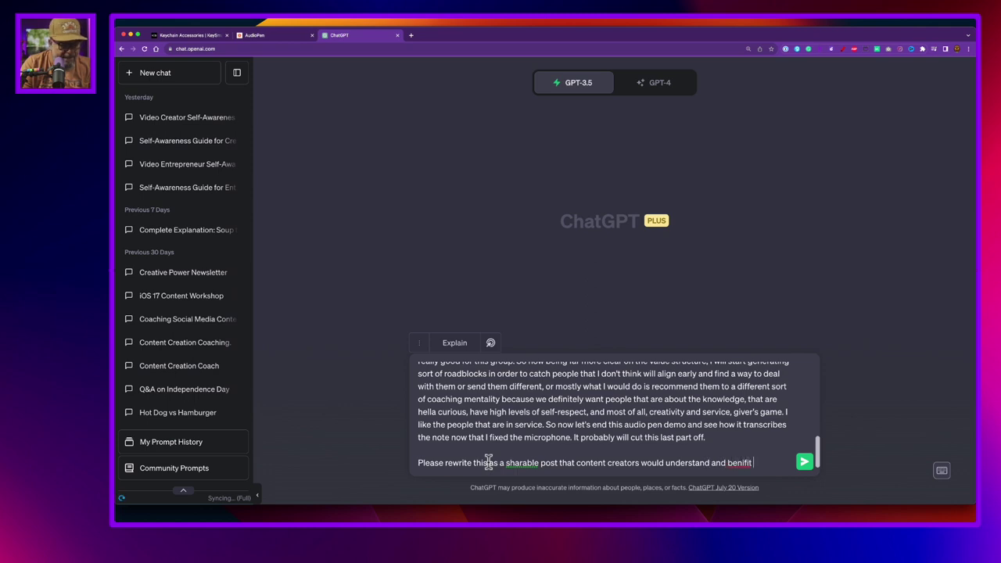
pyautogui.write('fr')
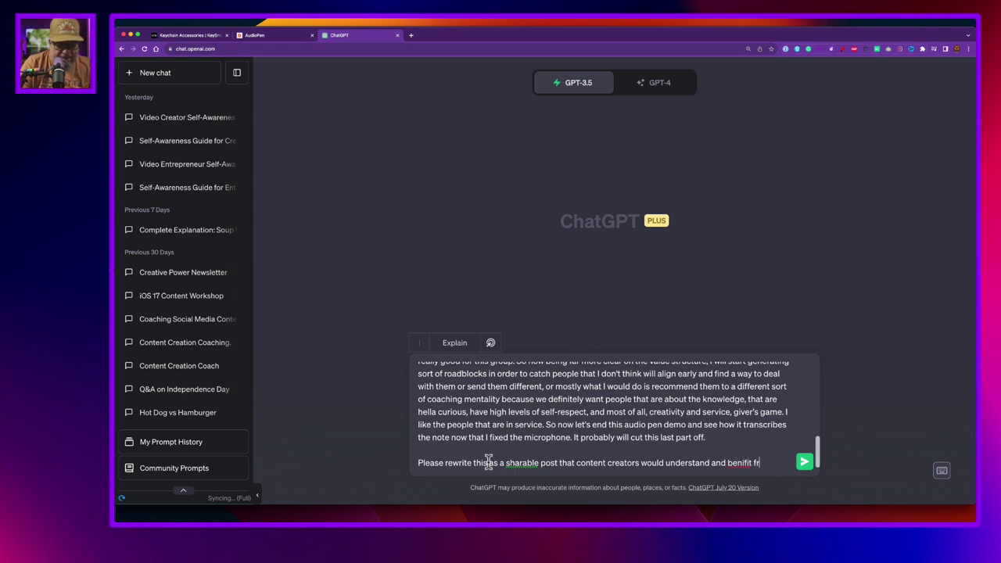
pyautogui.write('om the post')
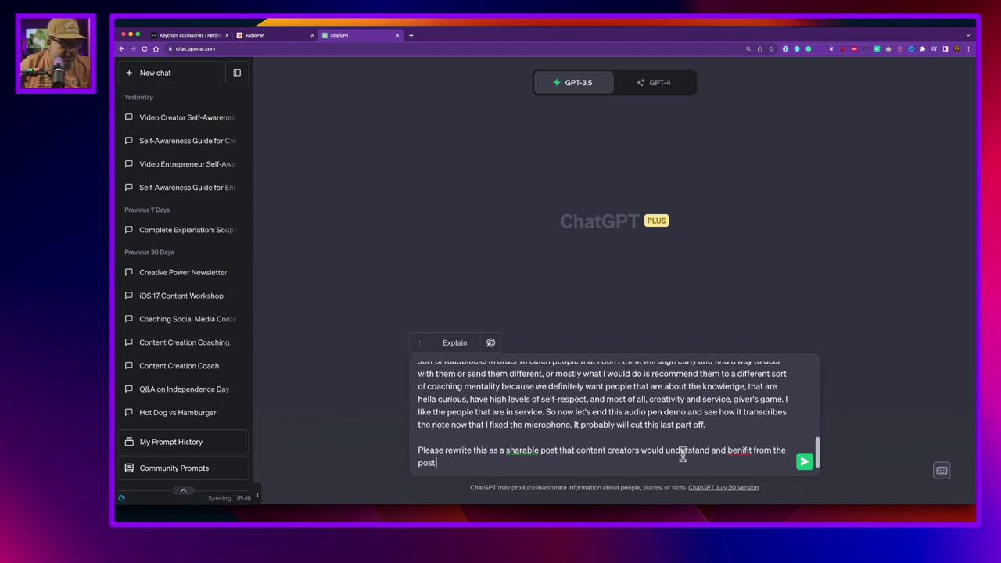
# Step: Correct 'benifit' to 'benefit' and send the request
pyautogui.click(739, 449)
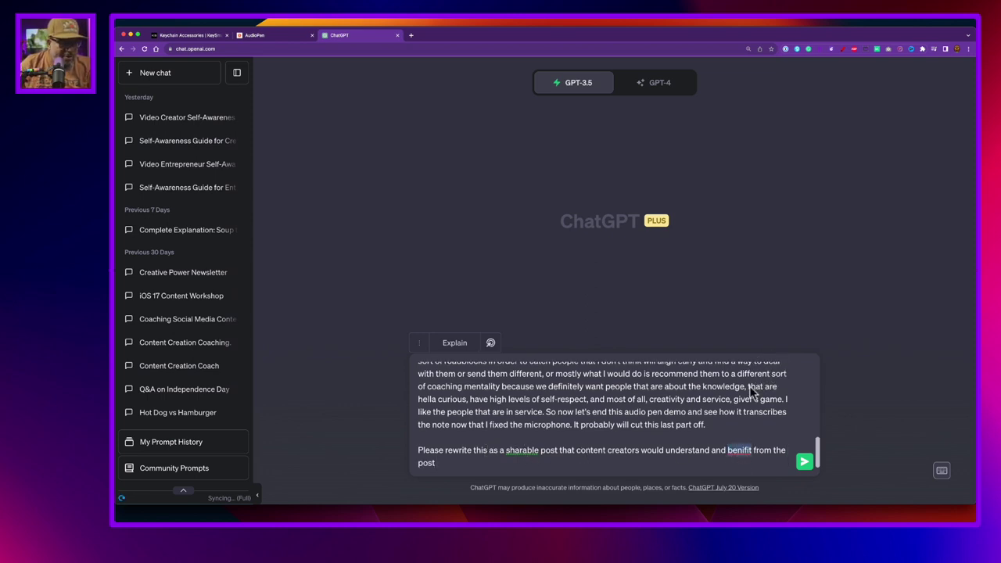
pyautogui.write('benefit')
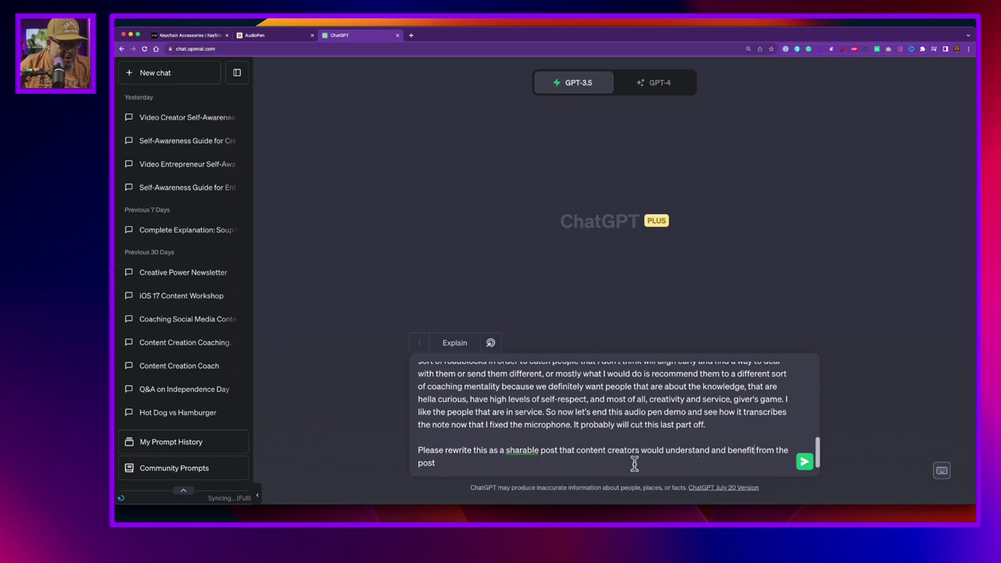
pyautogui.click(804, 463)
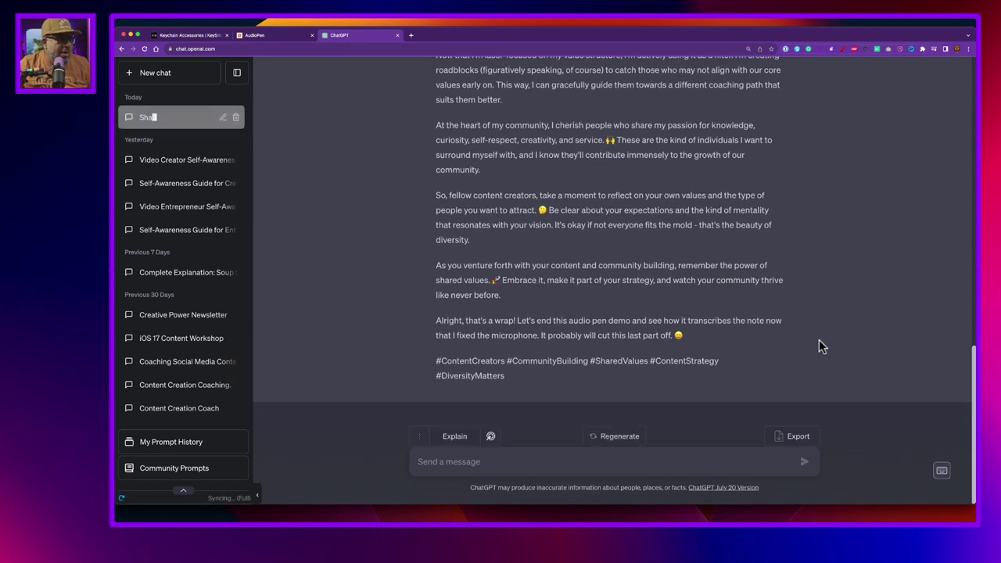
# Step: Read through ChatGPT's reply, 'Unlocking the Power of Shared Values in Your Content and Community Building'
pyautogui.scroll(10, 818, 342)
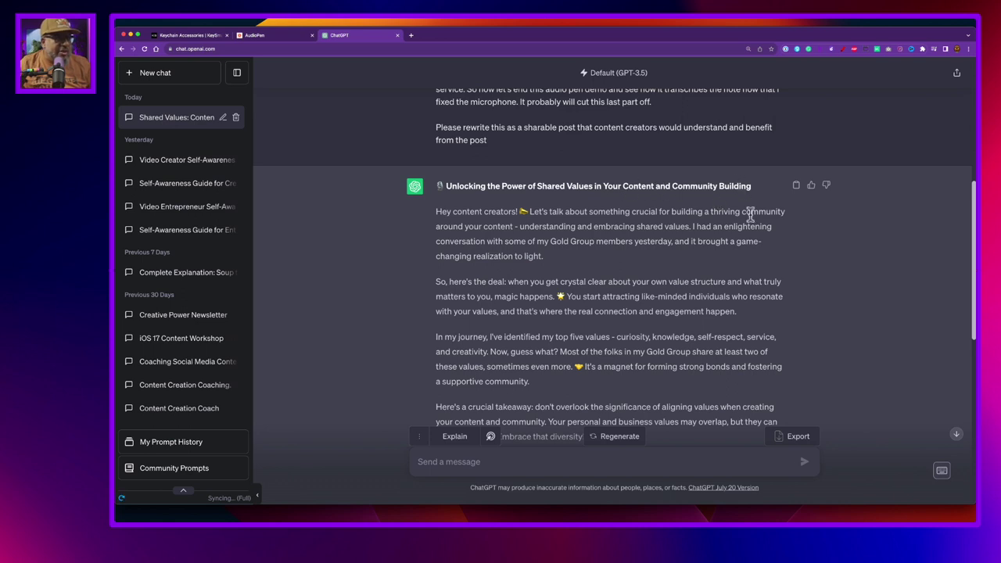
pyautogui.scroll(-1, 754, 226)
pyautogui.scroll(-2, 757, 231)
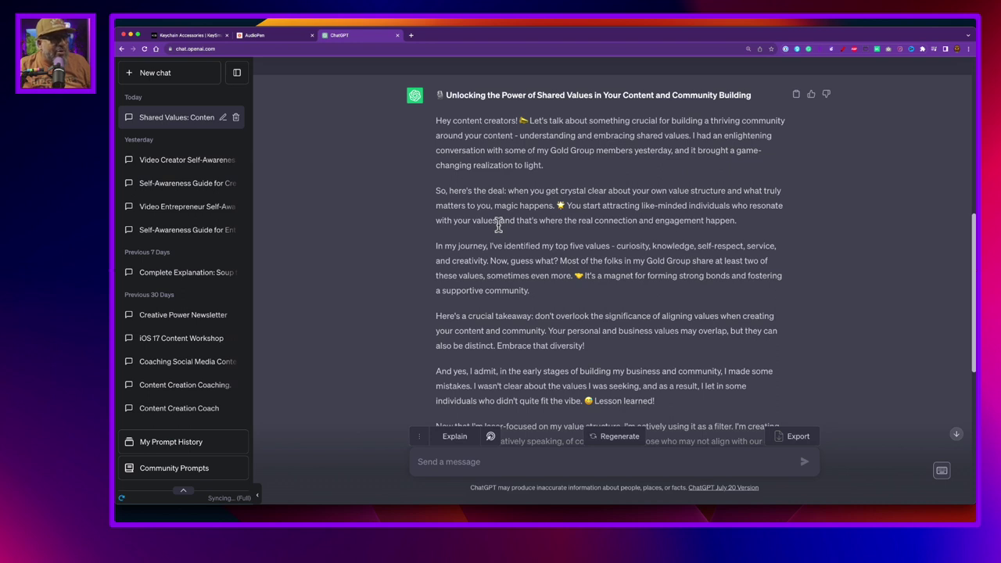
pyautogui.scroll(-1, 627, 243)
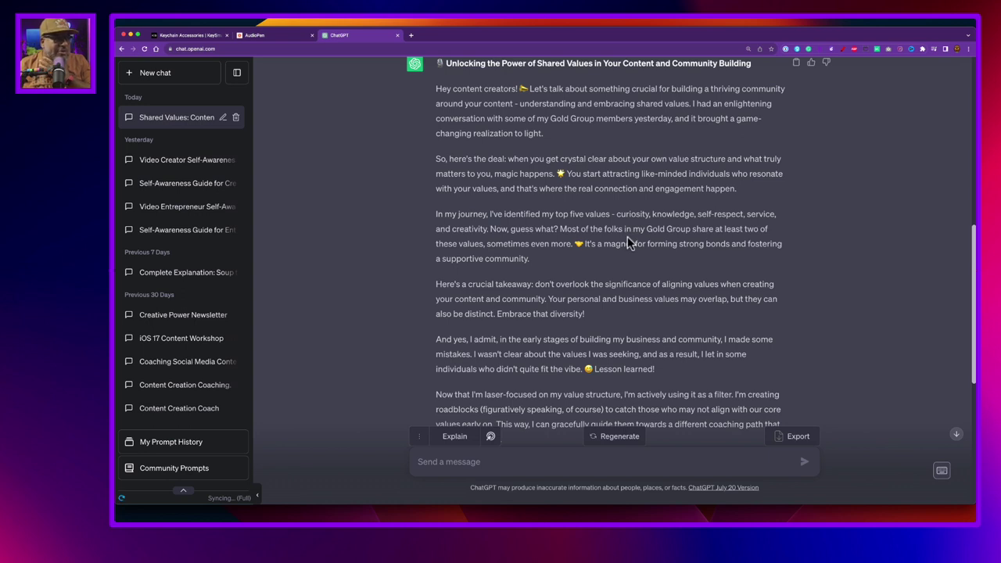
pyautogui.scroll(-1, 627, 242)
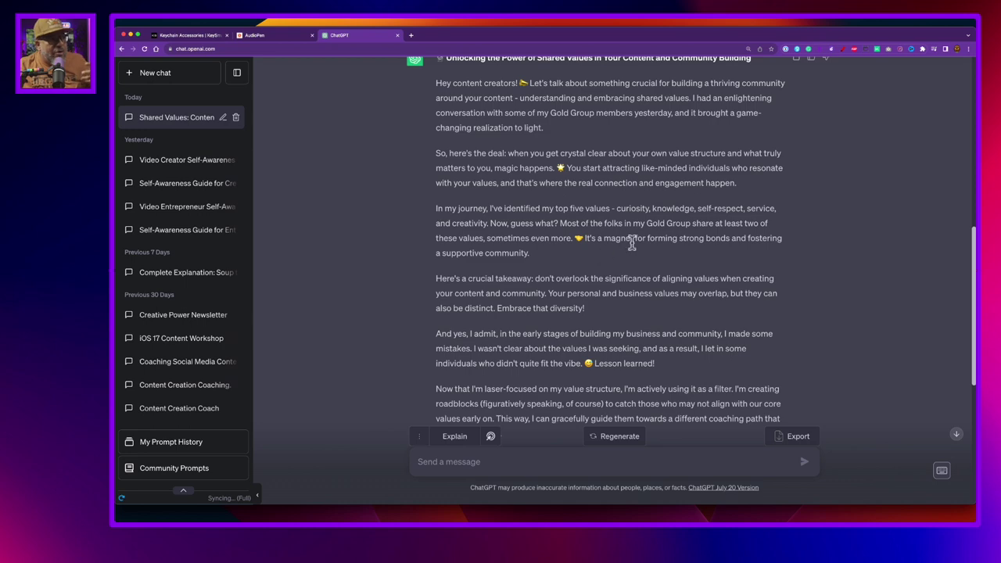
pyautogui.scroll(-2, 583, 271)
pyautogui.scroll(-1, 581, 265)
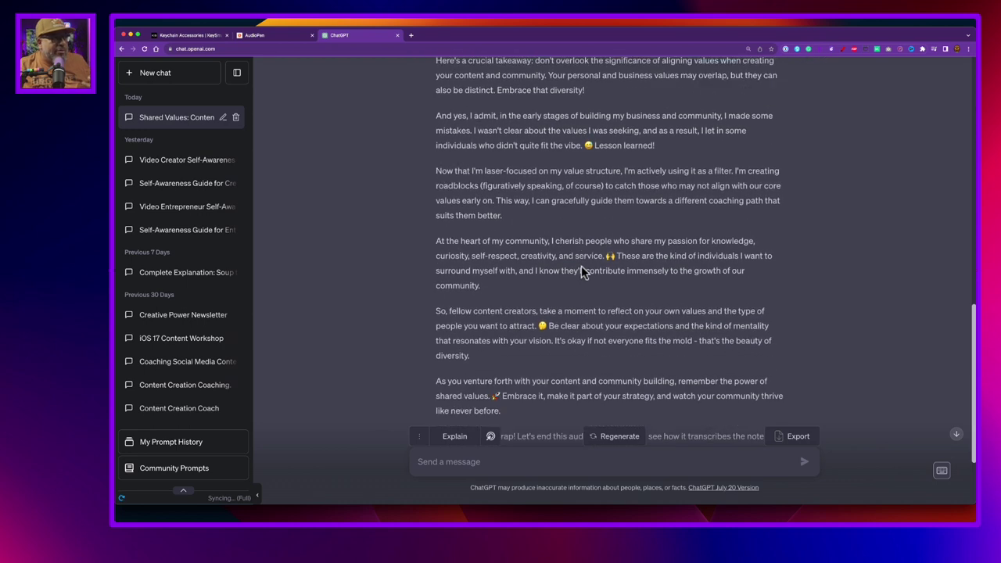
pyautogui.scroll(1, 581, 266)
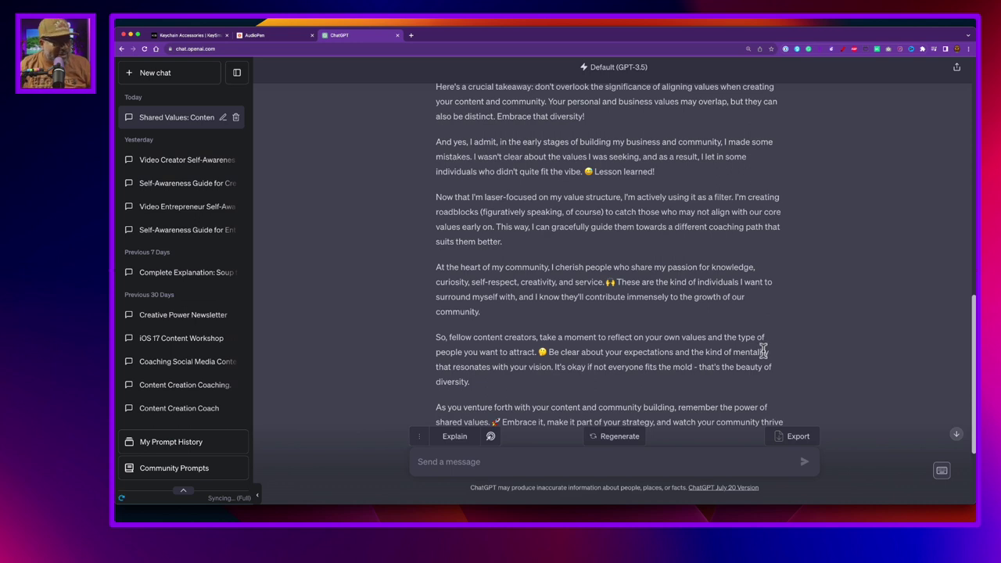
# Step: Read ChatGPT's post down to its closing hashtags, then switch back to the AudioPen note
pyautogui.scroll(-1, 763, 350)
pyautogui.scroll(-3, 763, 350)
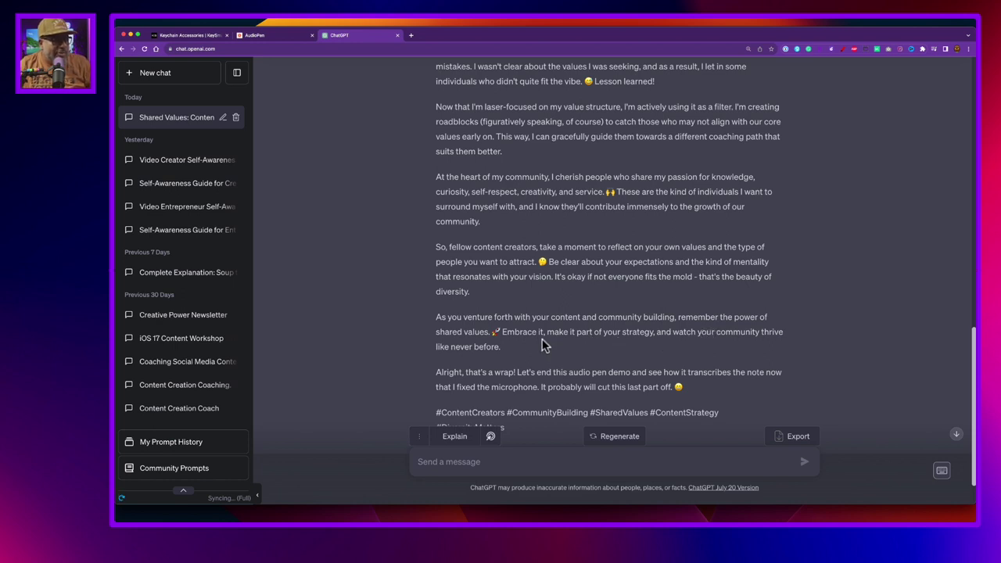
pyautogui.scroll(-1, 575, 343)
pyautogui.scroll(-1, 575, 337)
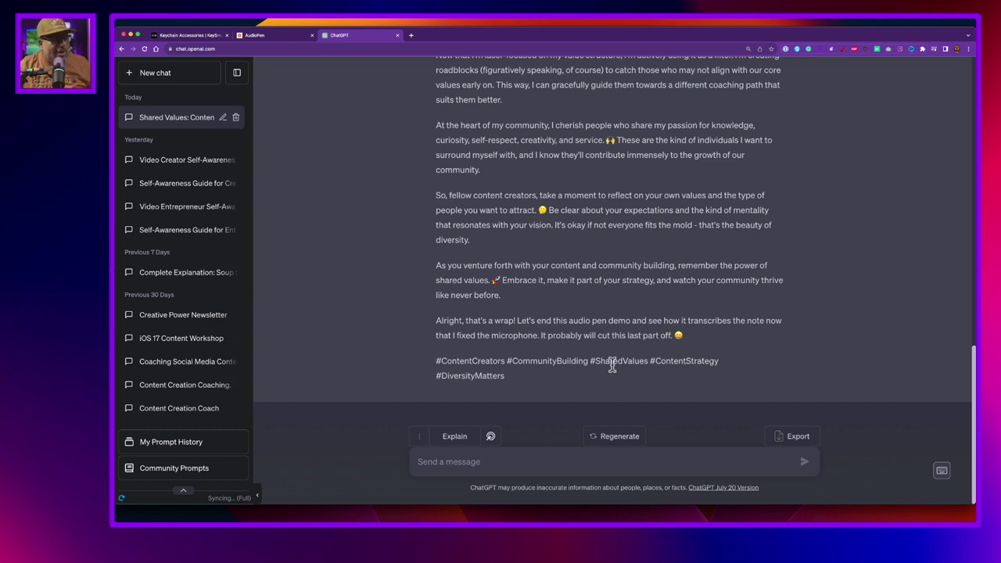
pyautogui.click(266, 35)
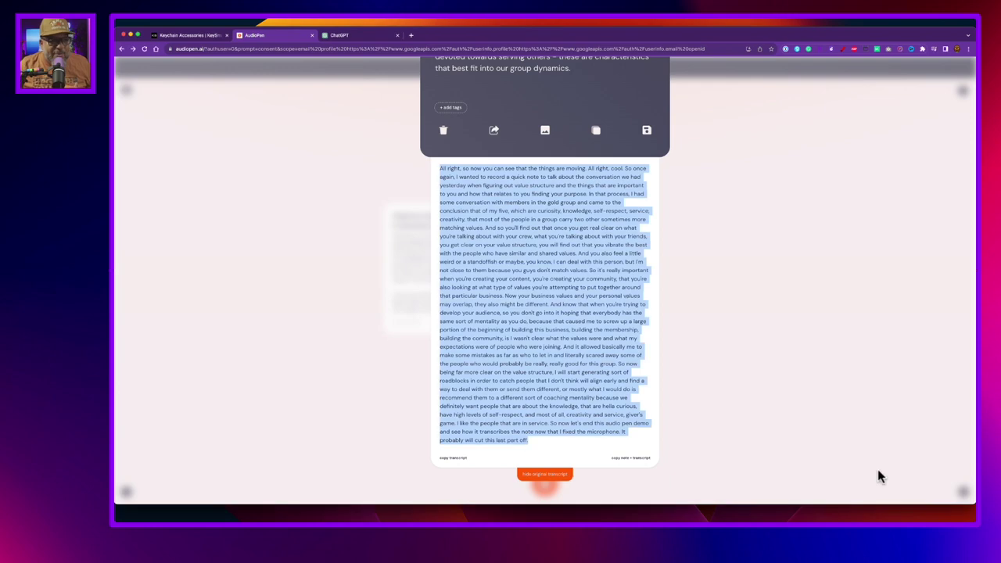
# Step: Review the note's title and summary, then close it to return to Saved Notes
pyautogui.scroll(1, 766, 386)
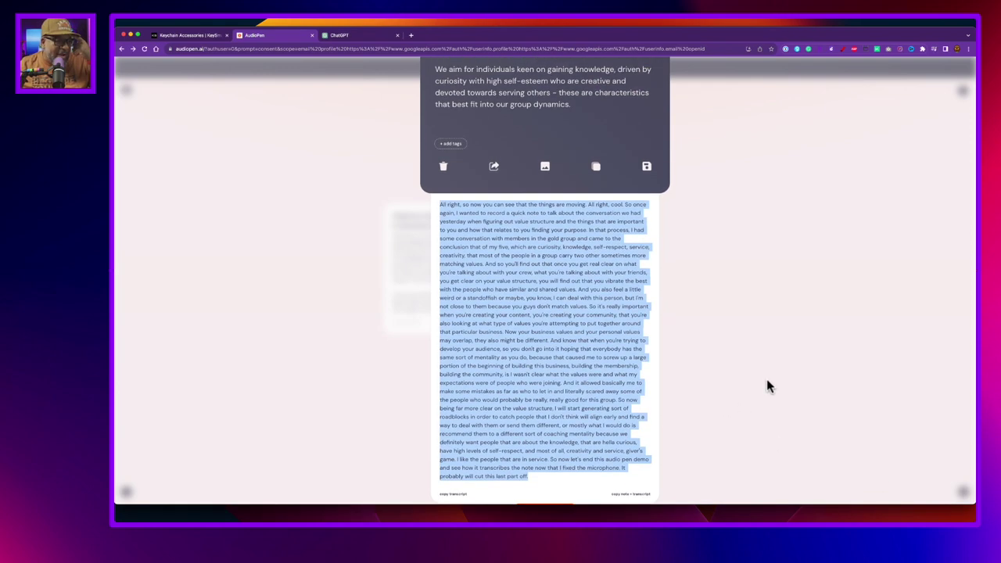
pyautogui.scroll(5, 766, 386)
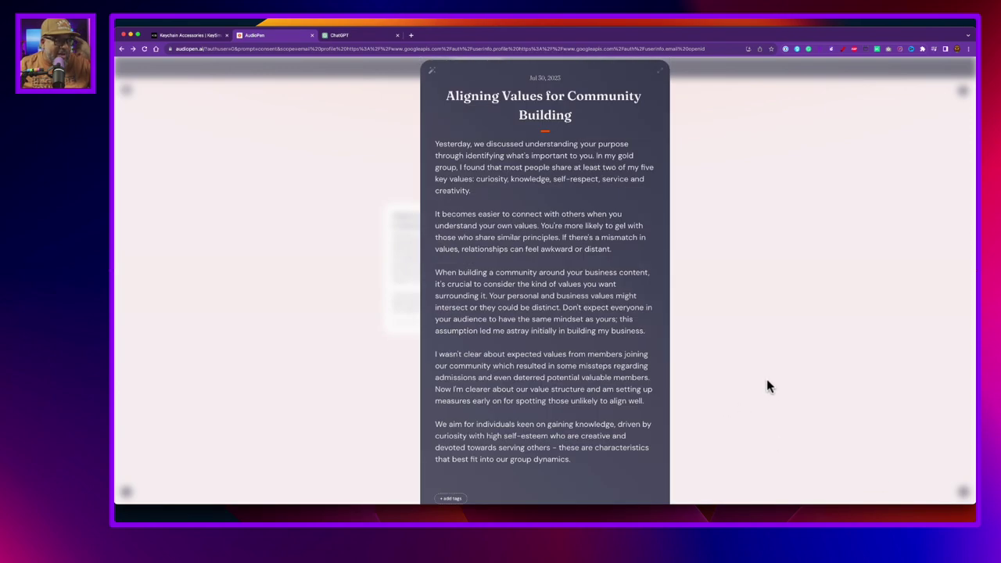
pyautogui.click(767, 158)
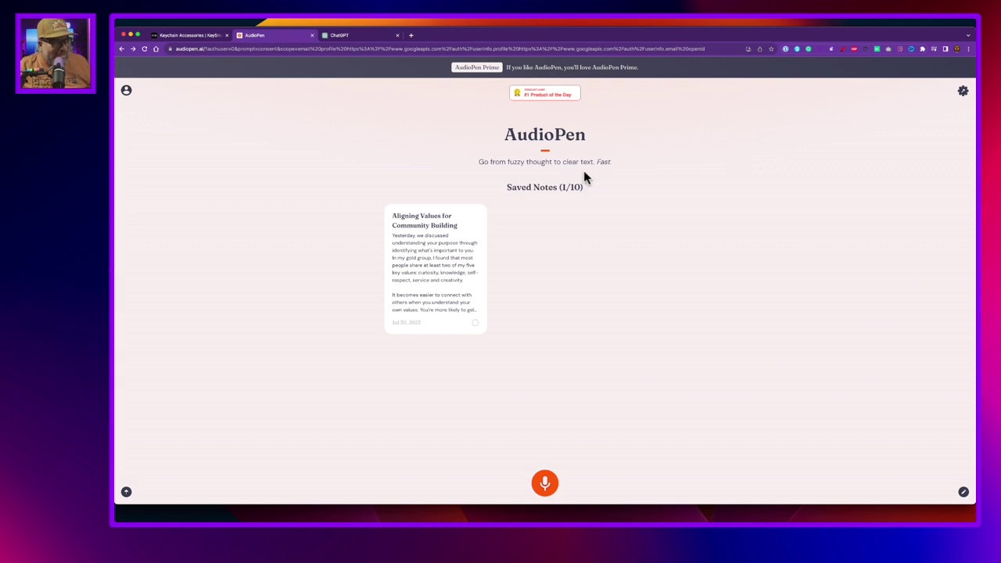